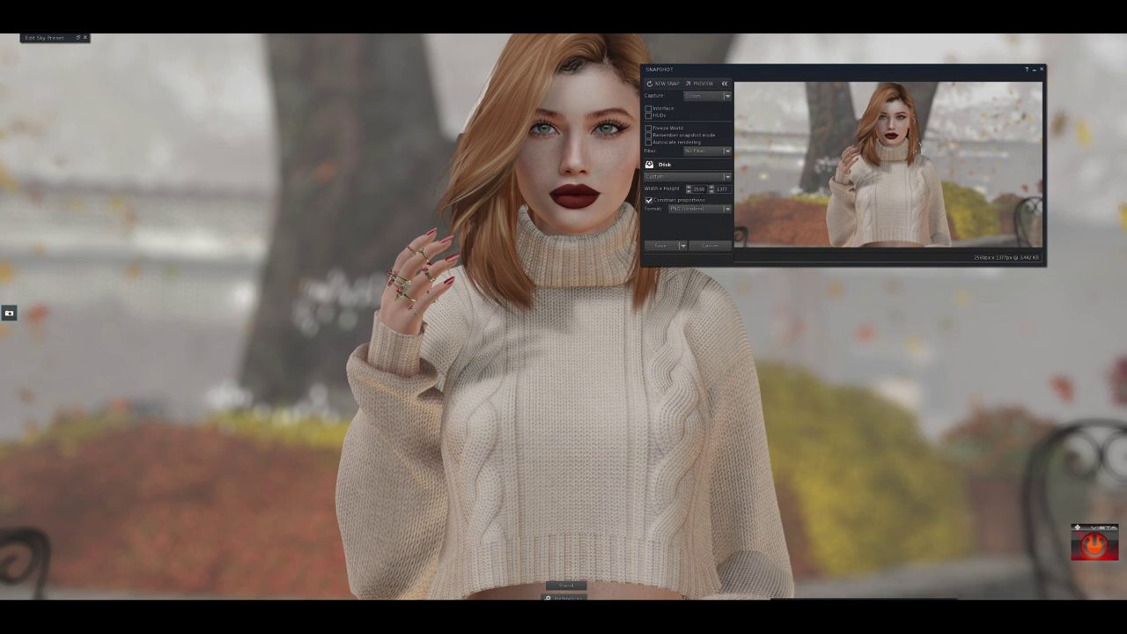
Enter 99999 as the snapshot width with proportions constrained, and save it to the desktop as a PNG named FallPortrait
click(699, 189)
text(99999)
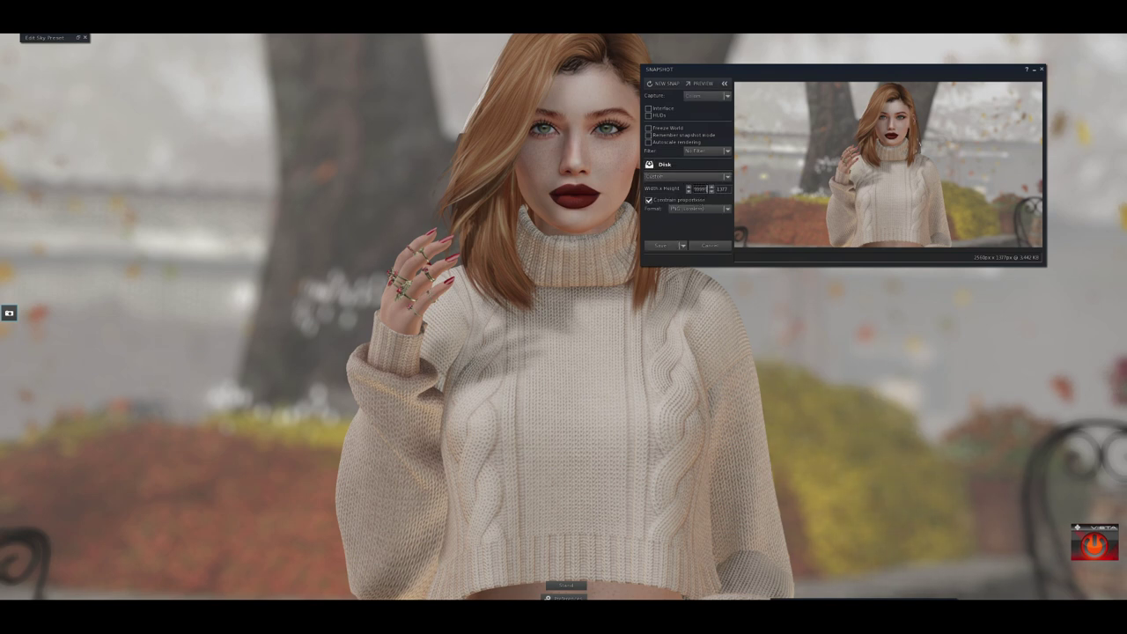
key(Return)
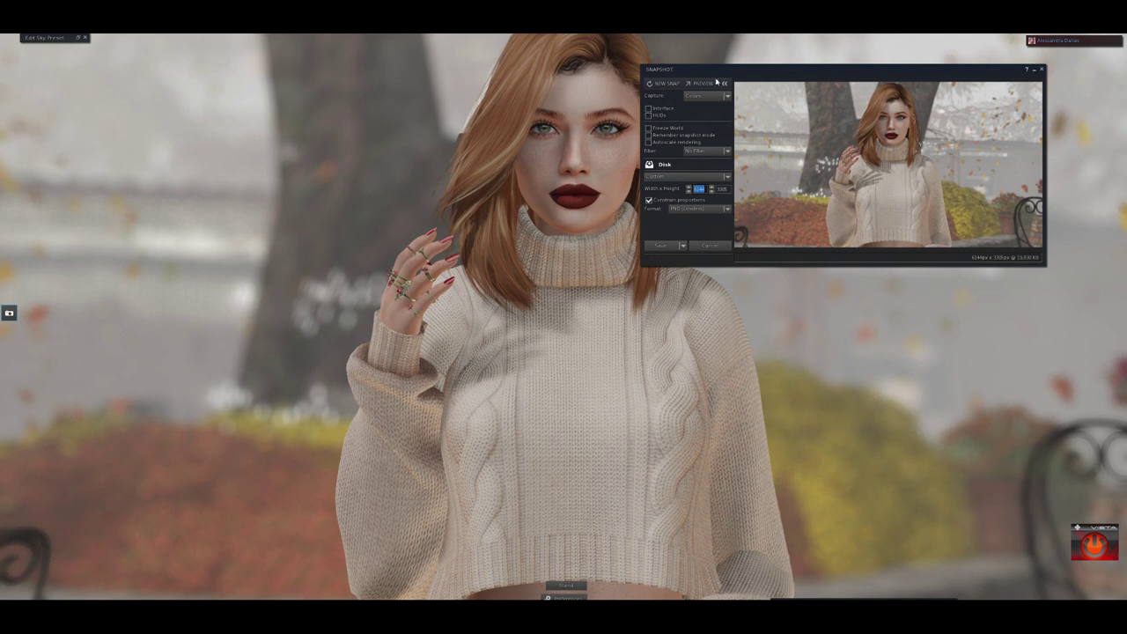
click(656, 248)
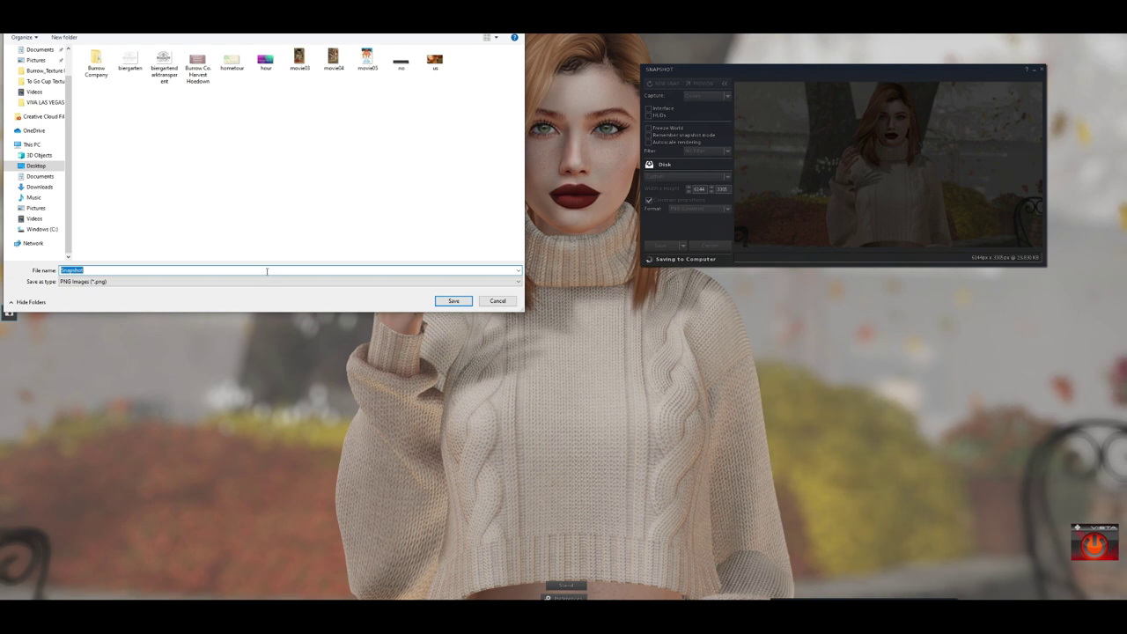
text(FallPortrait)
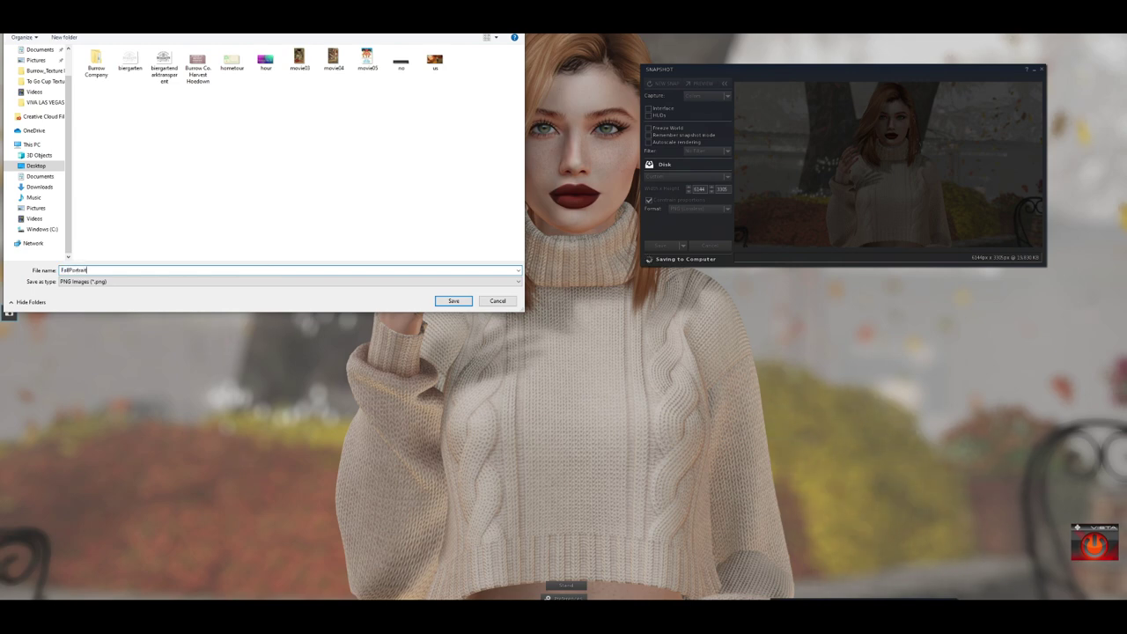
key(Return)
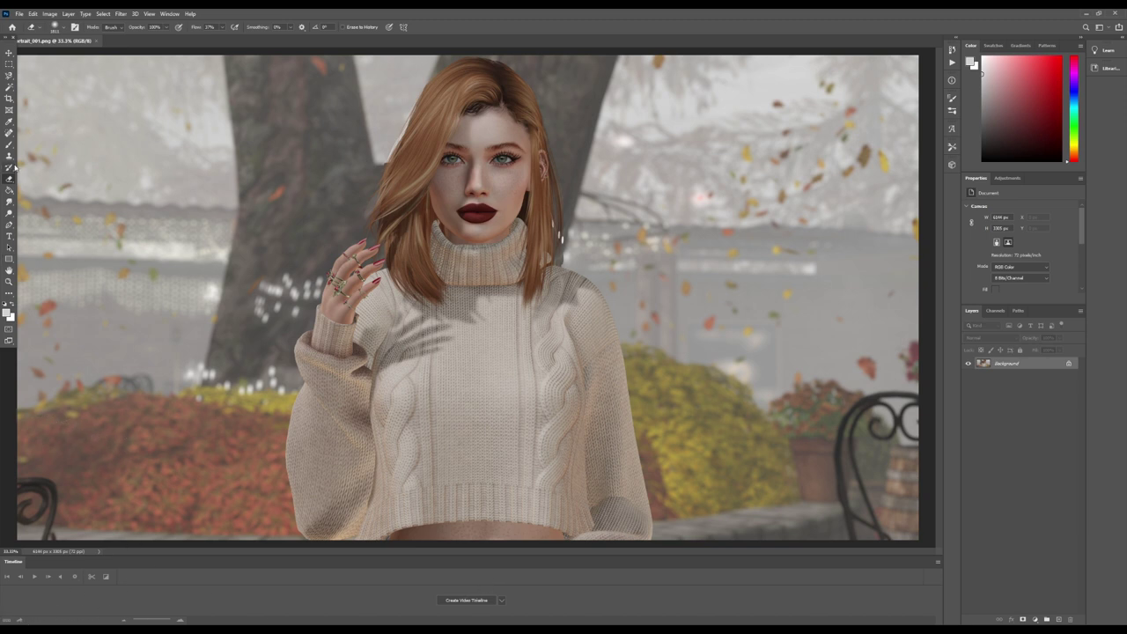
Crop thin strips off both side edges of the portrait so the image is about 6072 px wide
click(9, 97)
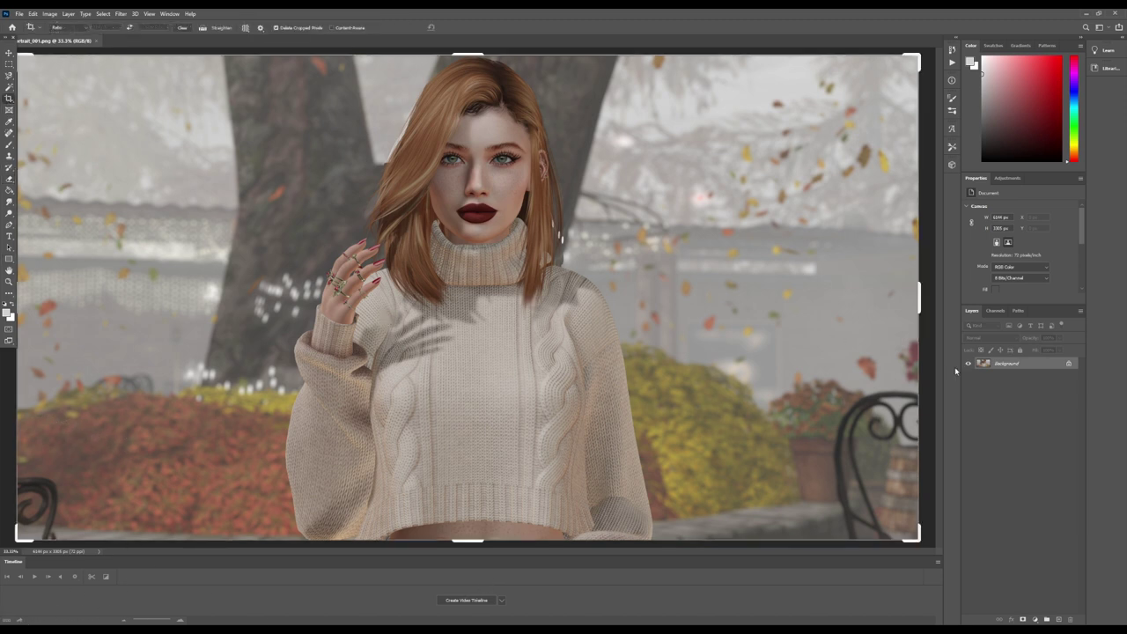
drag(918, 287, 914, 287)
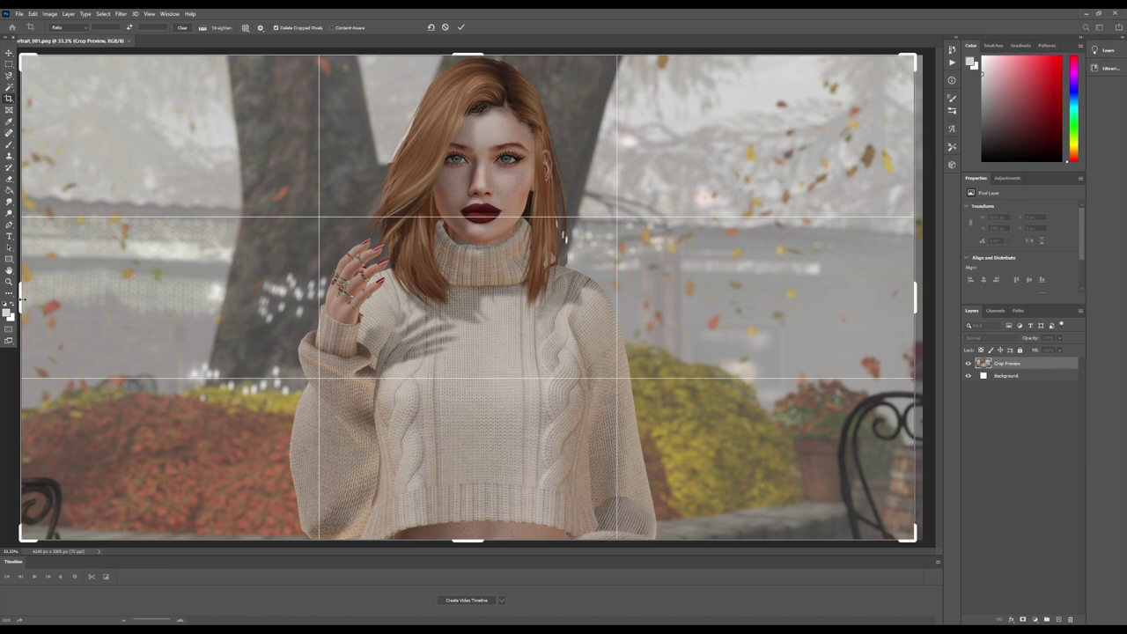
drag(21, 300, 28, 296)
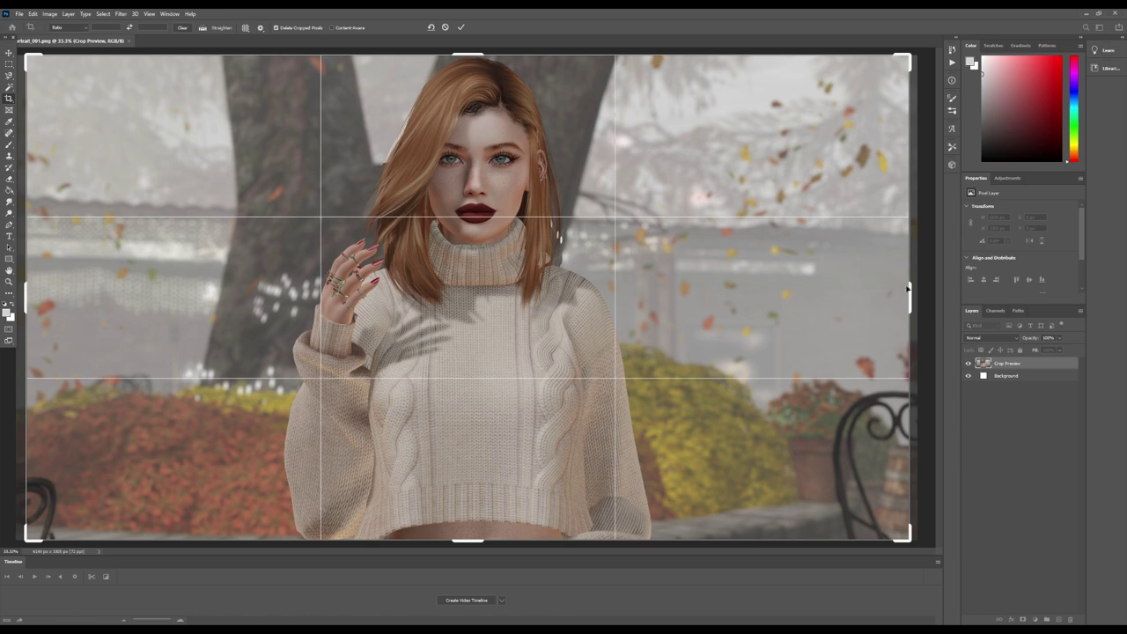
mouse_move(909, 286)
mouse_down()
mouse_move(807, 306)
mouse_move(914, 306)
mouse_up()
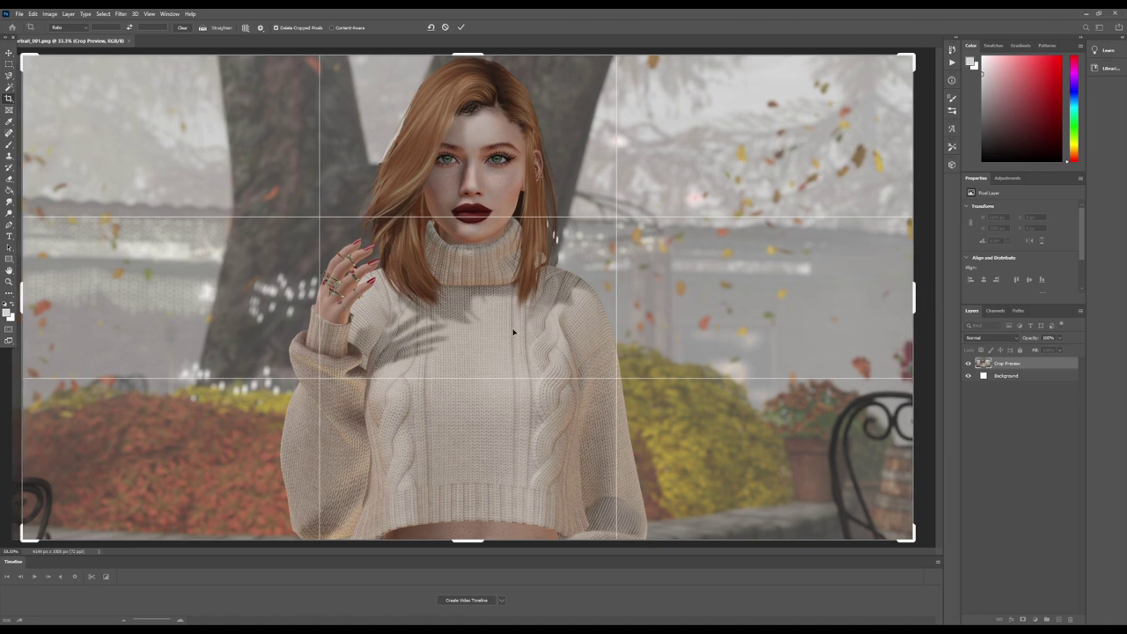
key(Return)
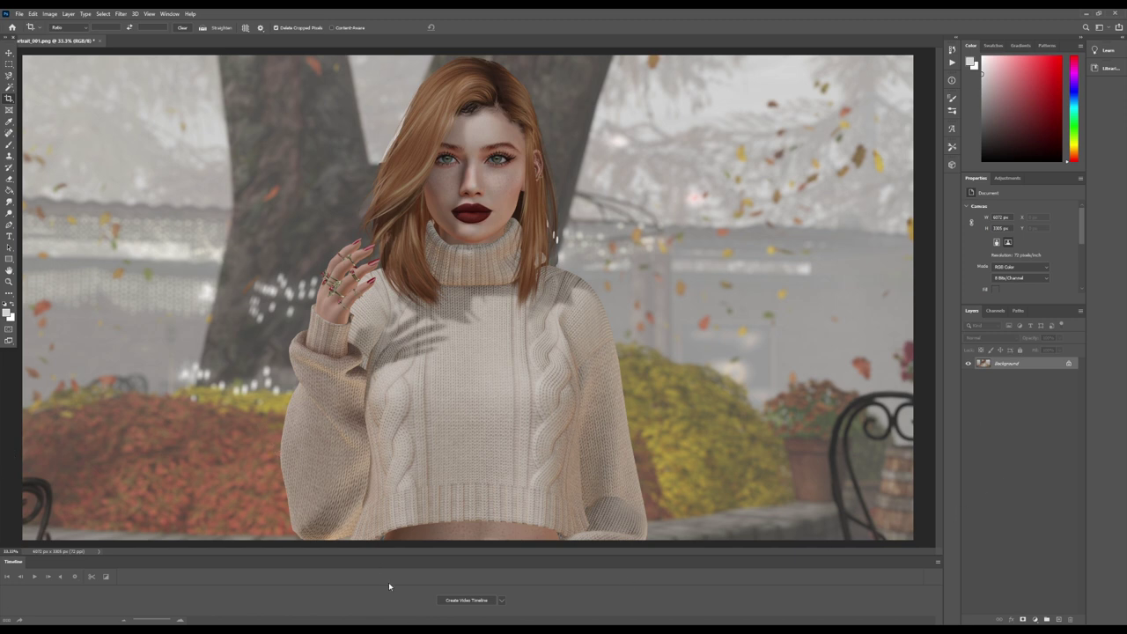
Try to trim the bottom edge of the portrait slightly with the Crop tool
click(9, 98)
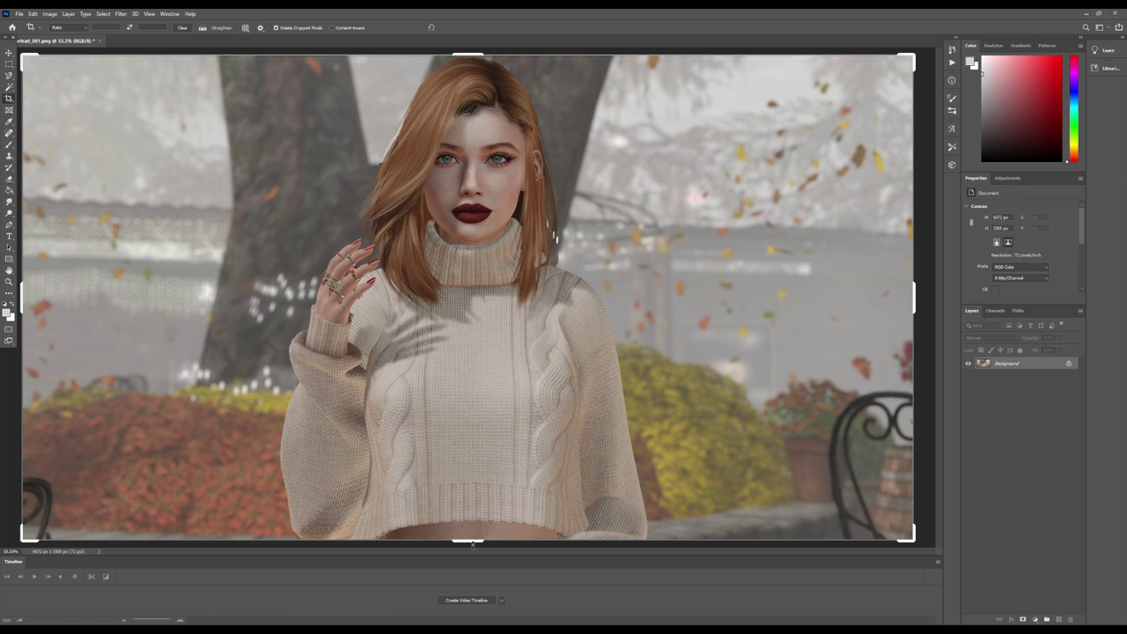
mouse_move(471, 544)
mouse_down()
mouse_move(470, 532)
mouse_move(470, 541)
mouse_up()
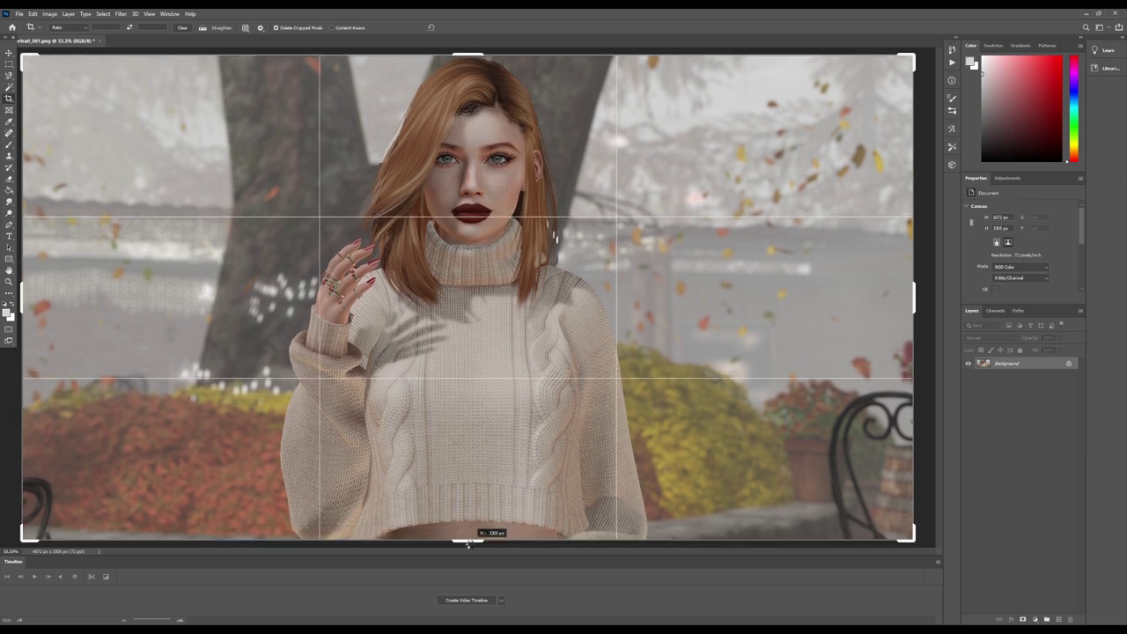
key(Return)
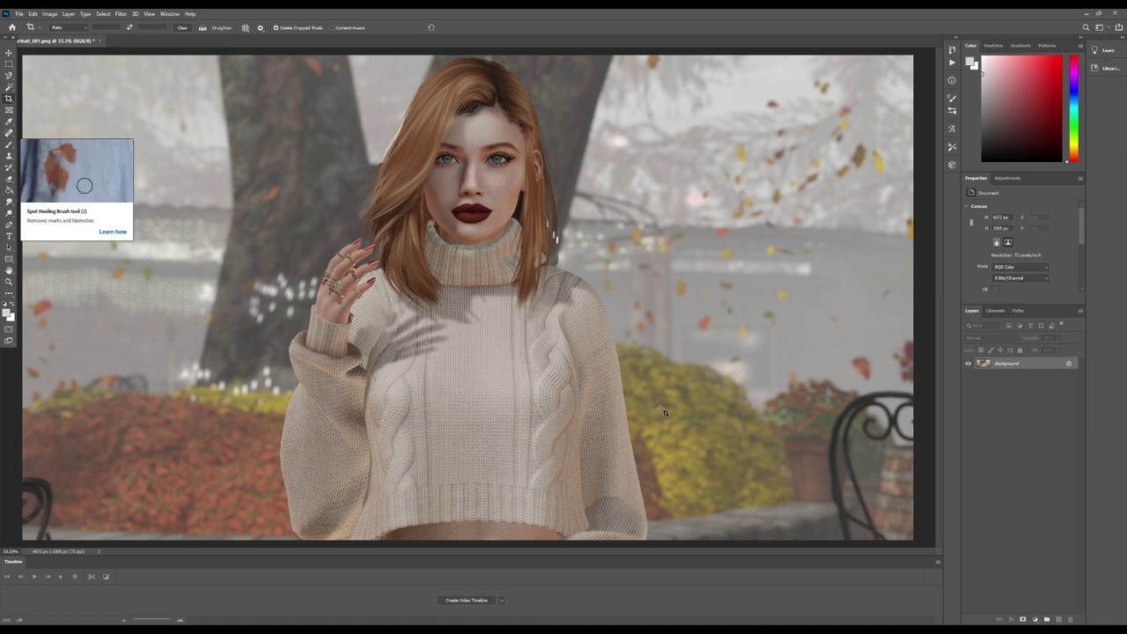
Set up the Clone Stamp tool at 52% opacity for the white spots beside the hair above the shoulder
click(10, 283)
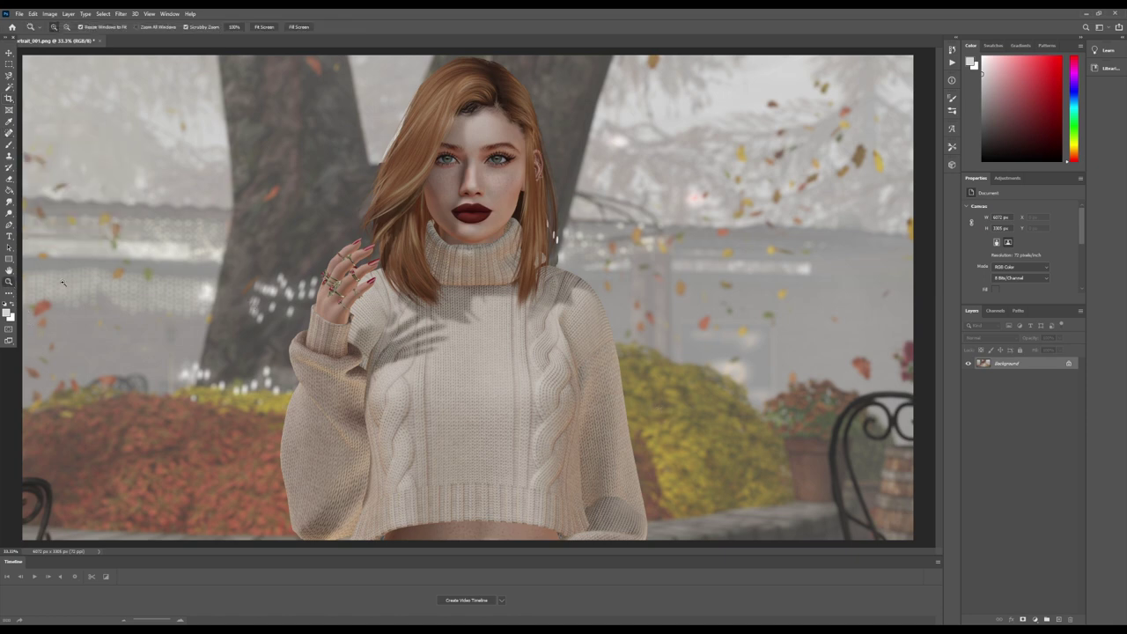
click(560, 229)
click(560, 229)
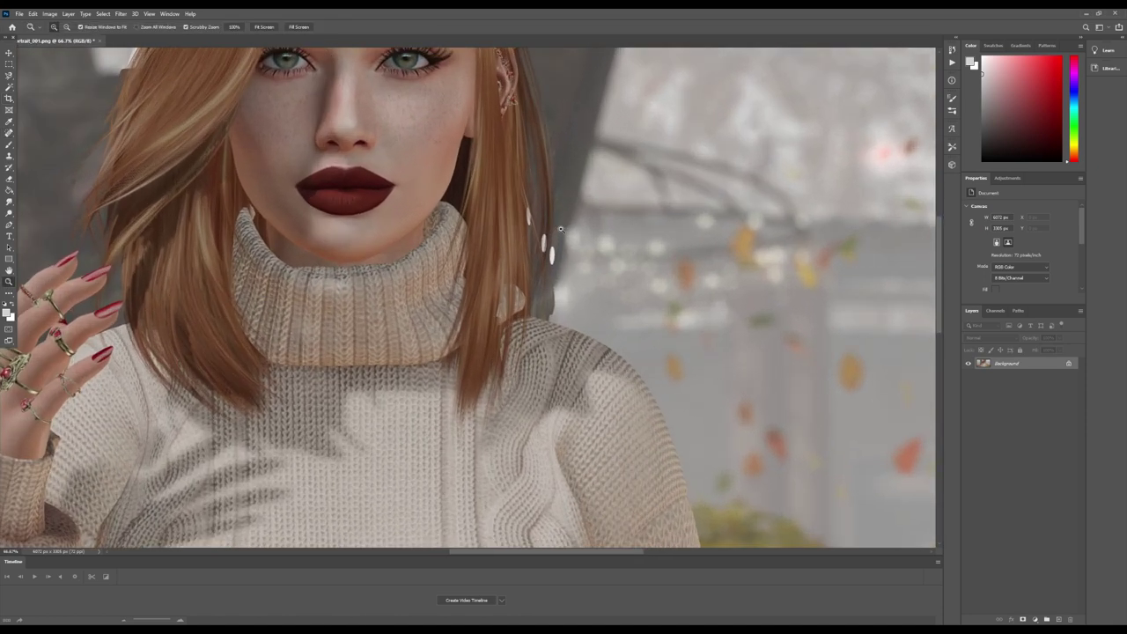
click(560, 229)
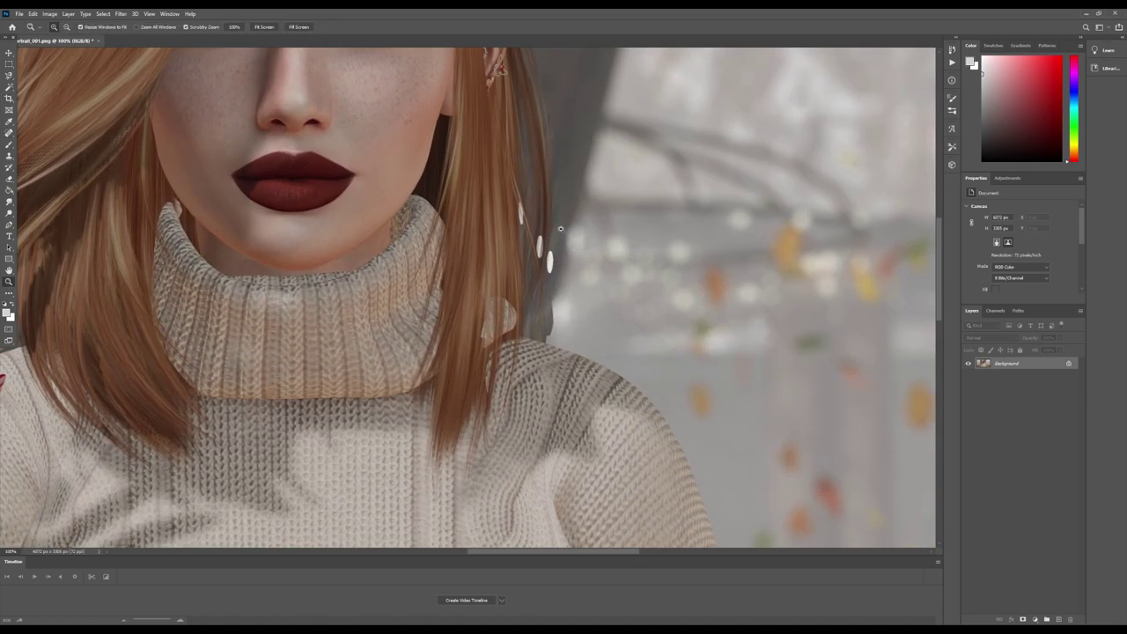
click(653, 174)
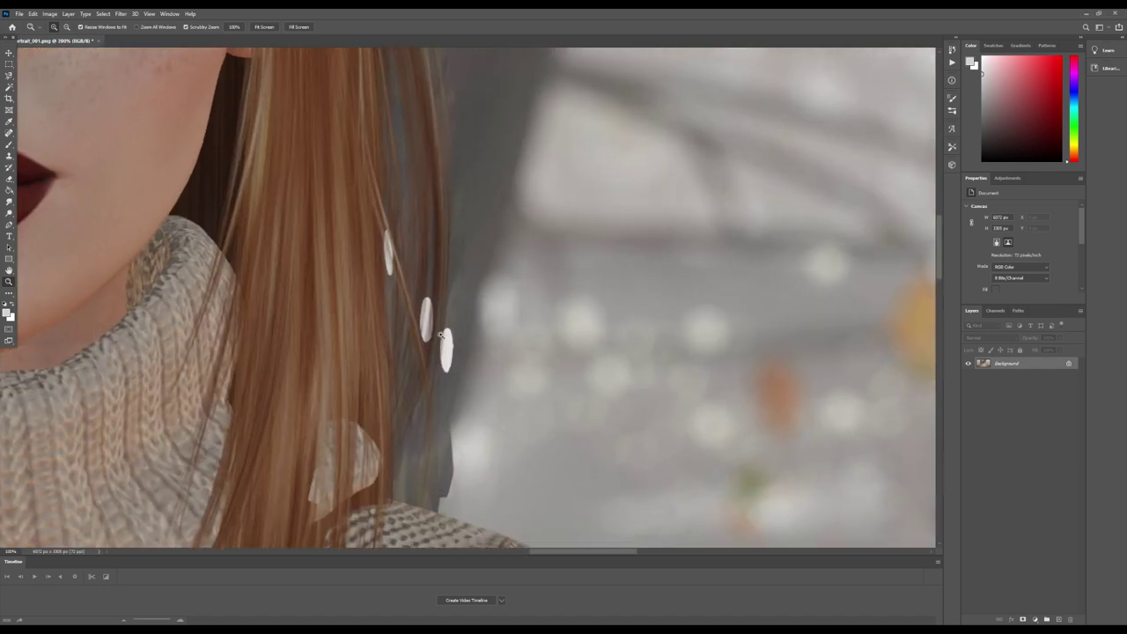
click(483, 283)
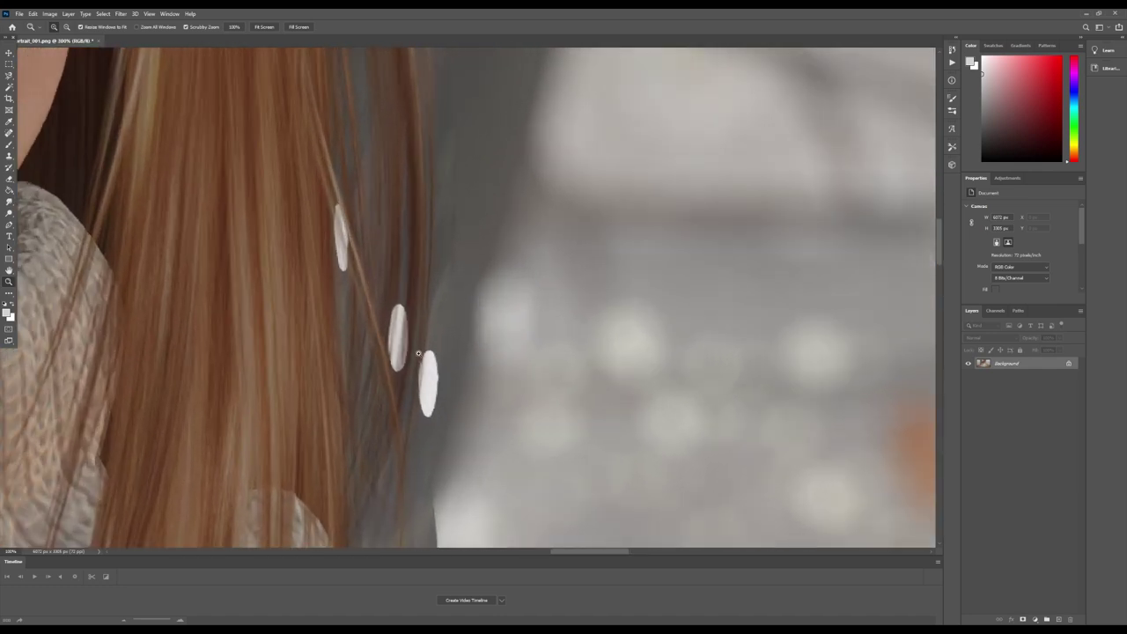
click(10, 158)
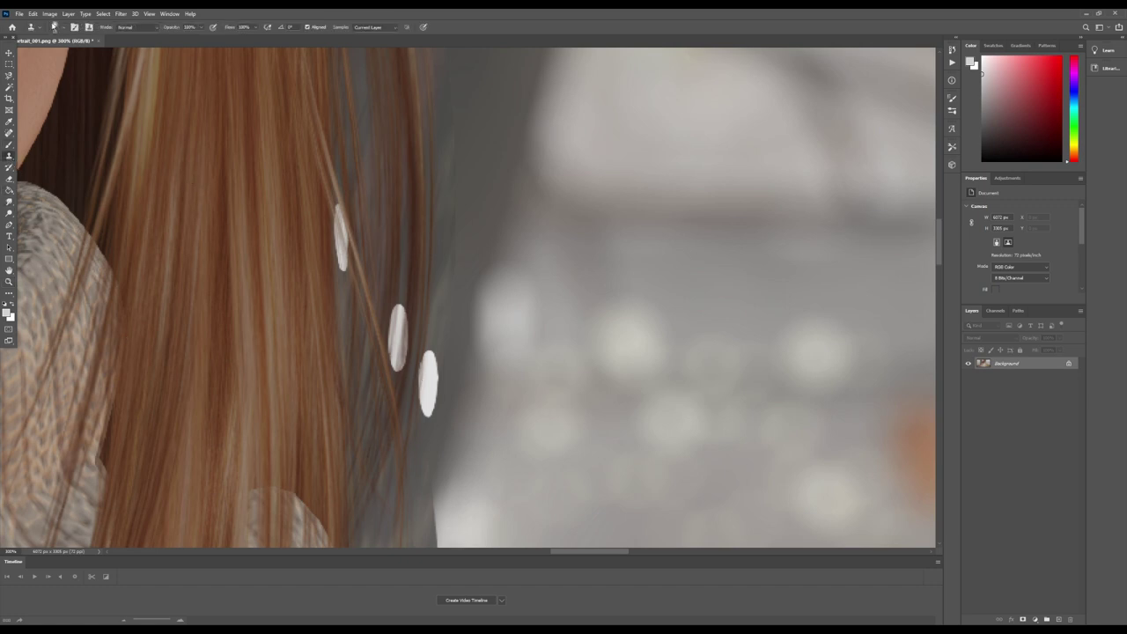
click(54, 27)
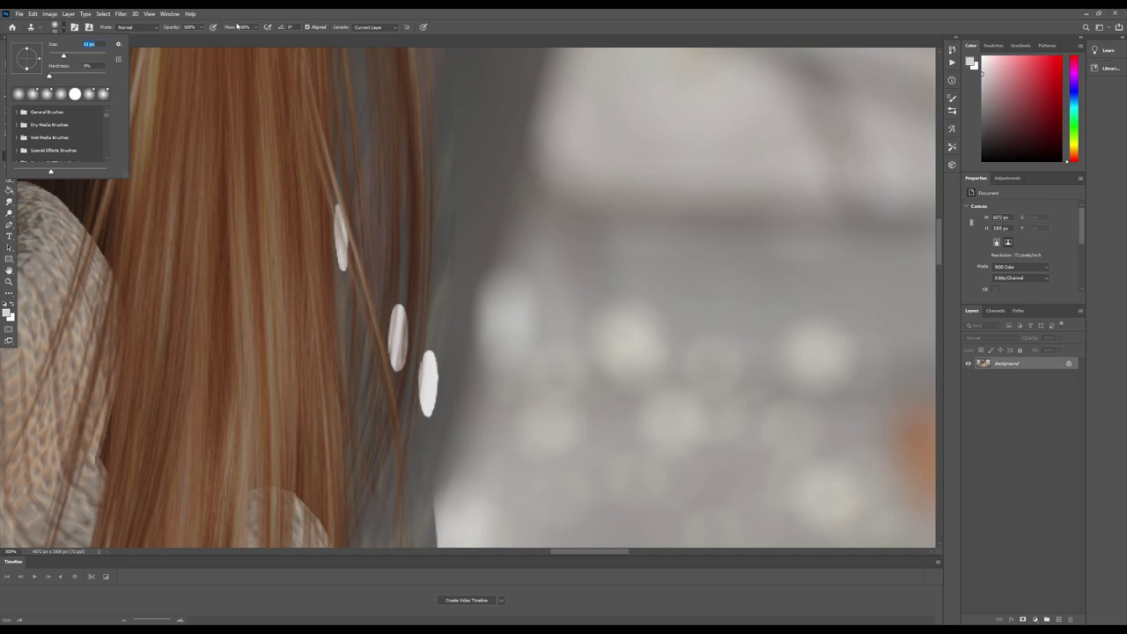
click(199, 29)
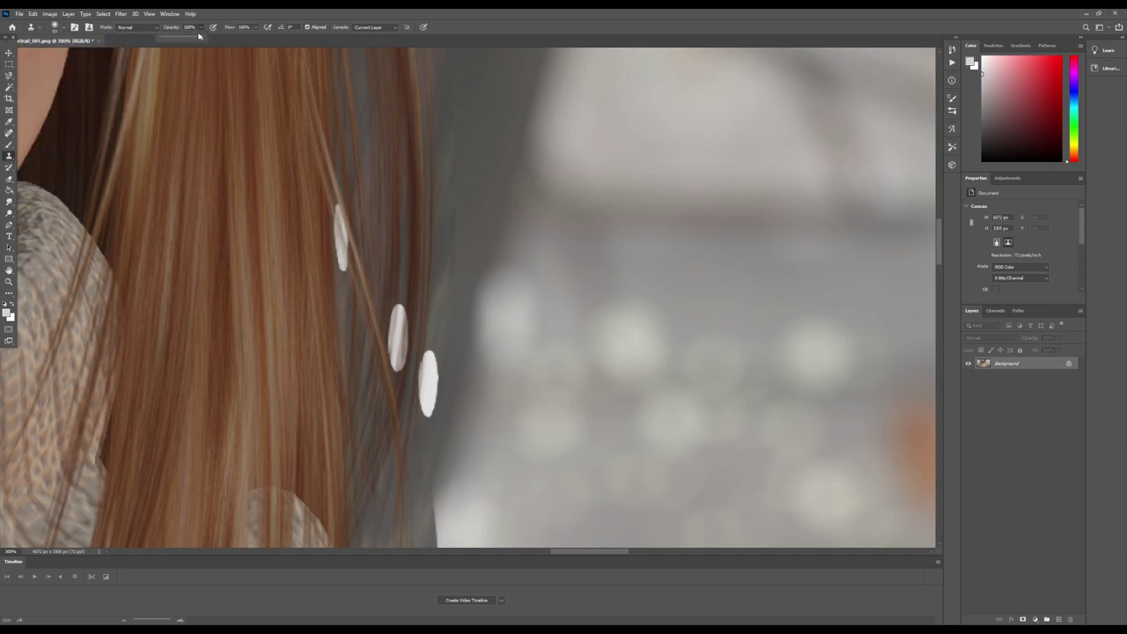
drag(199, 36, 181, 41)
alt+click(483, 458)
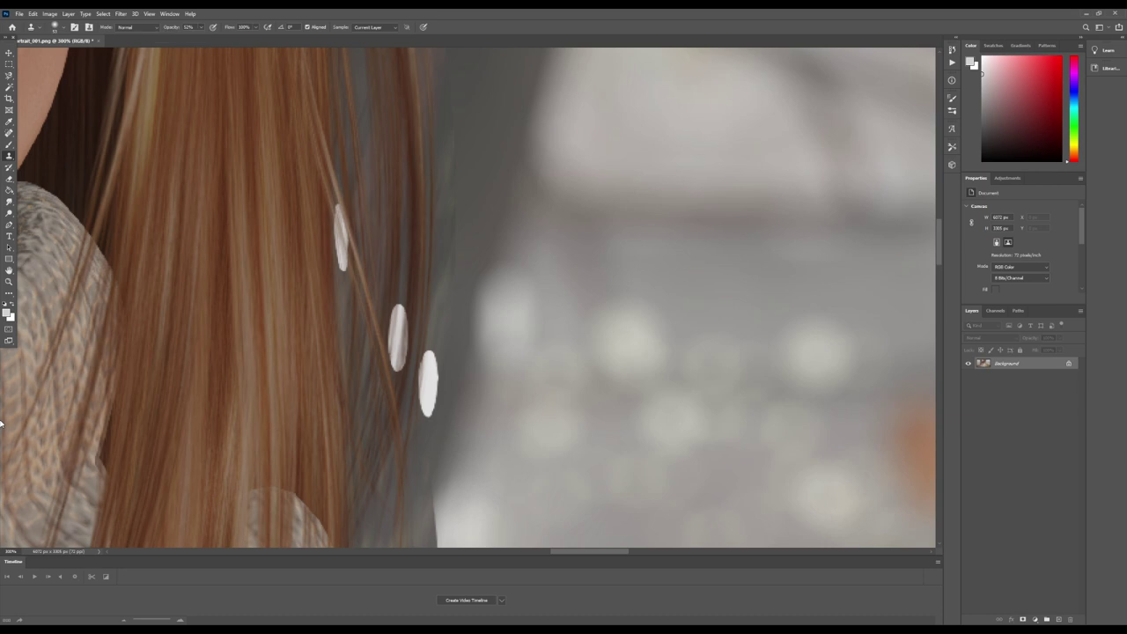
alt+click(448, 446)
click(434, 409)
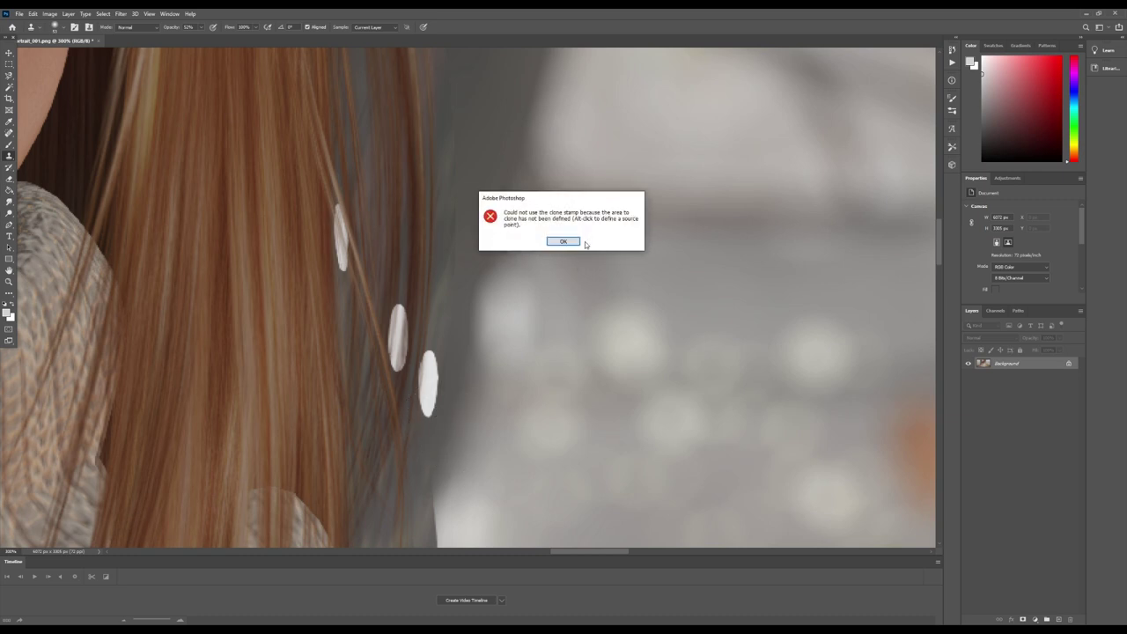
click(567, 241)
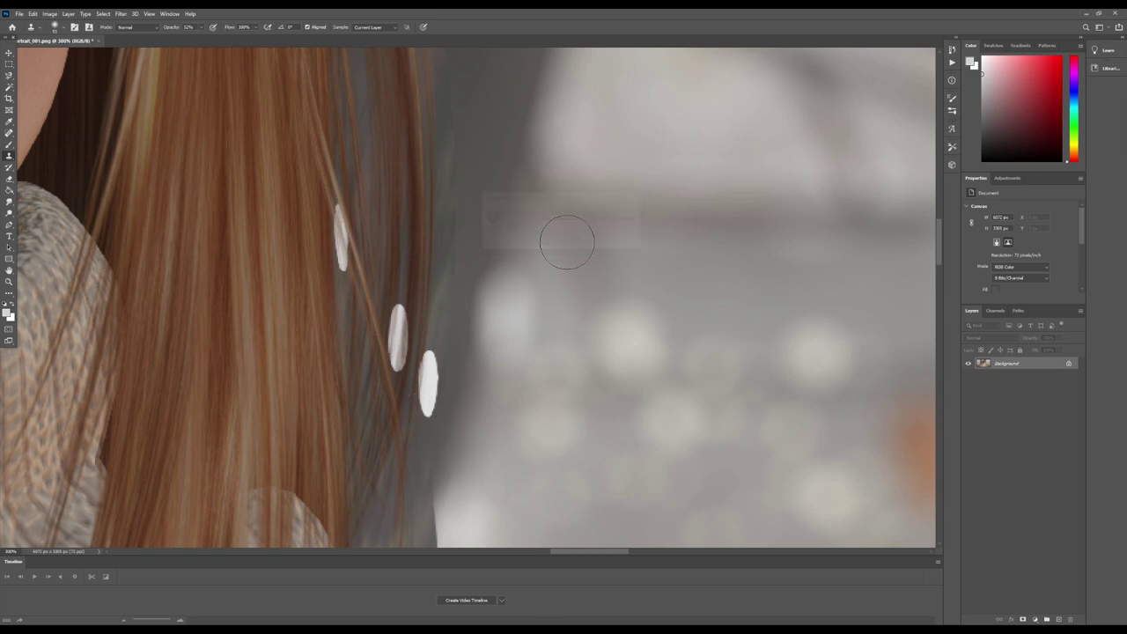
Clone nearby grey background and hair over the outermost white spot beside the hair and blend away its remains
alt+click(437, 449)
click(435, 425)
click(435, 418)
click(433, 394)
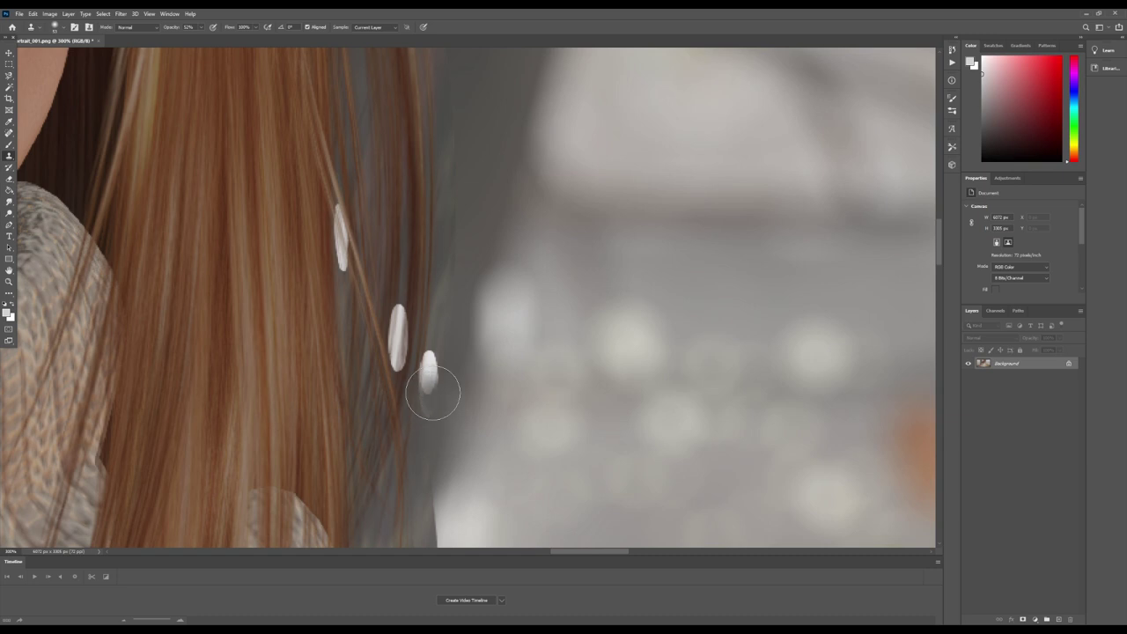
mouse_move(432, 393)
mouse_down()
mouse_move(436, 360)
mouse_move(437, 379)
mouse_up()
alt+click(448, 391)
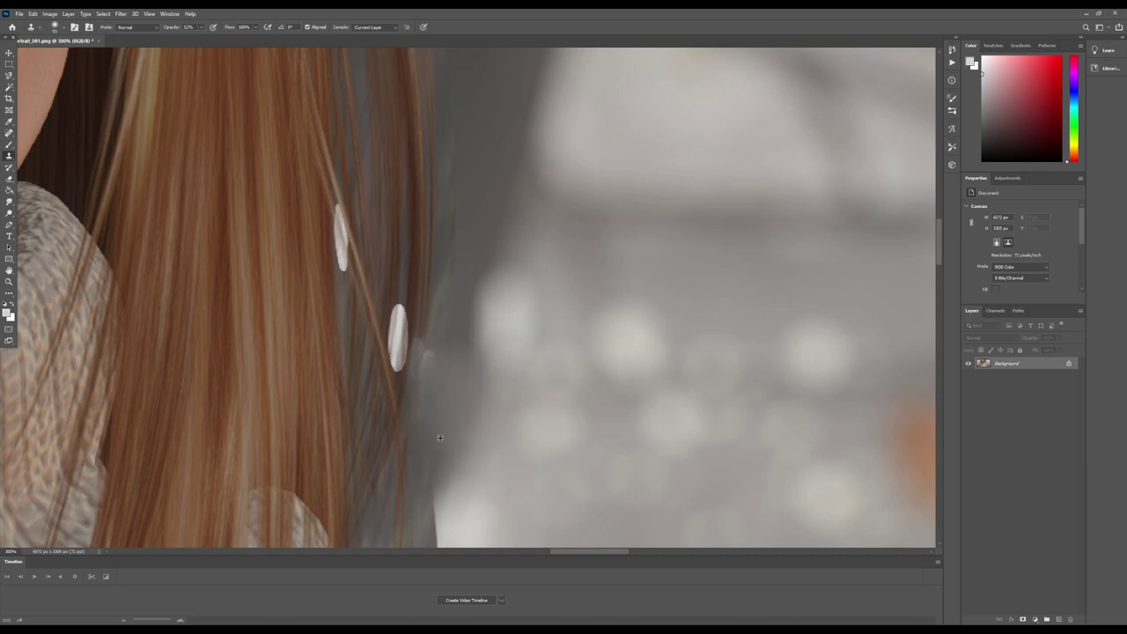
alt+click(441, 438)
click(423, 322)
alt+click(427, 324)
mouse_move(424, 356)
mouse_down()
mouse_move(413, 412)
mouse_move(413, 342)
mouse_up()
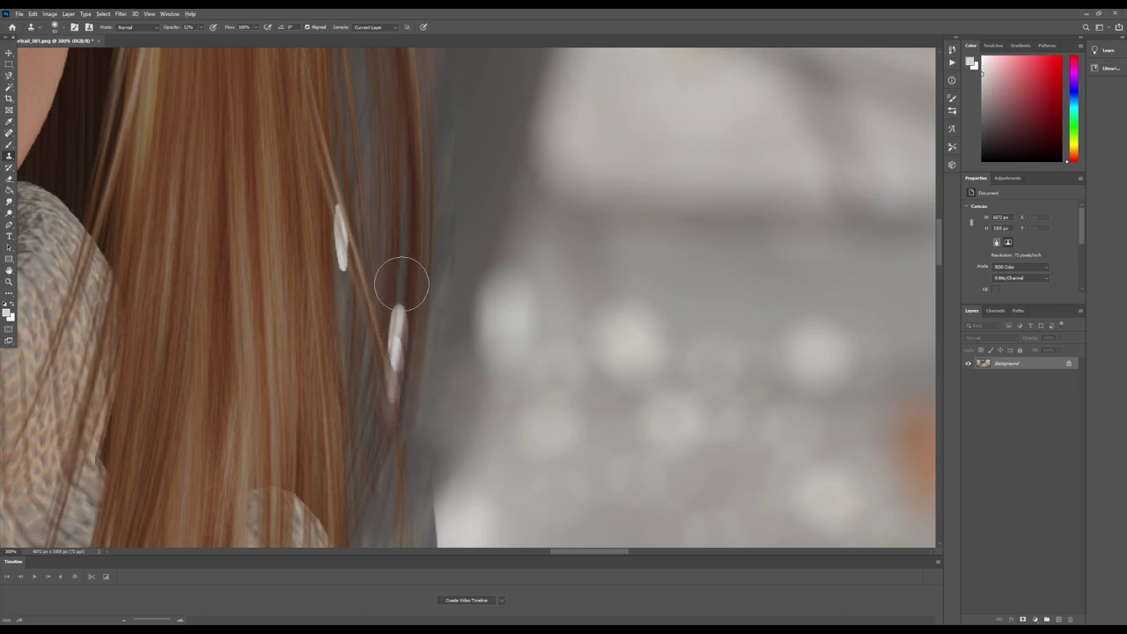
Clone neighbouring hair strands over the two remaining white spots inside the hair
mouse_move(402, 283)
mouse_down()
mouse_move(392, 365)
mouse_move(373, 354)
mouse_move(401, 354)
mouse_move(399, 453)
mouse_move(402, 395)
mouse_move(443, 449)
mouse_move(407, 336)
mouse_move(404, 379)
mouse_up()
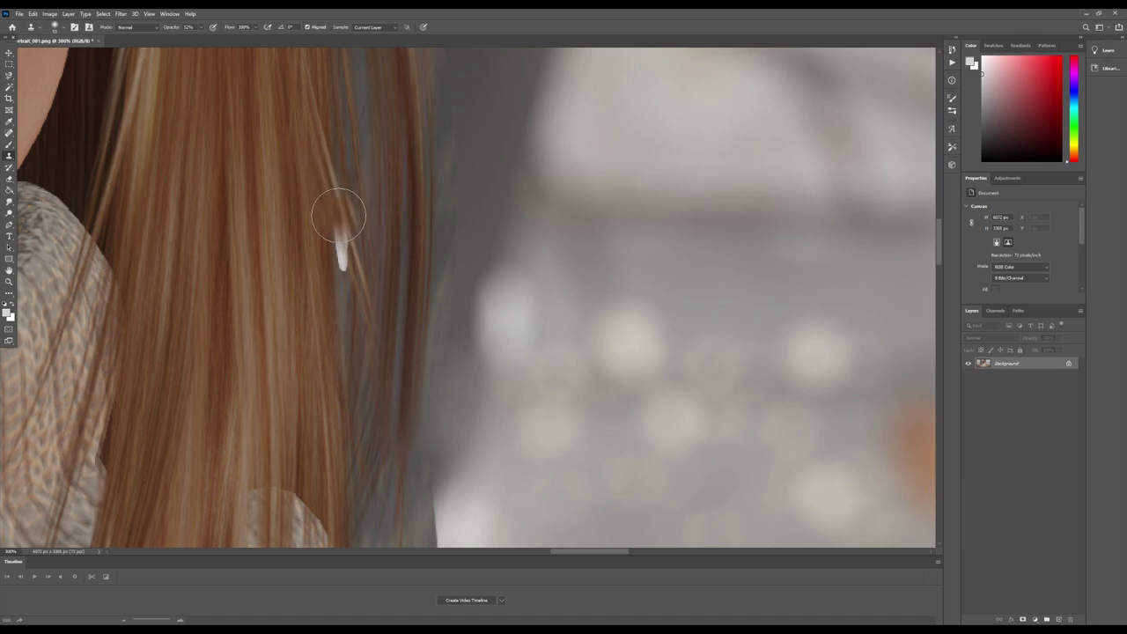
drag(333, 186, 348, 249)
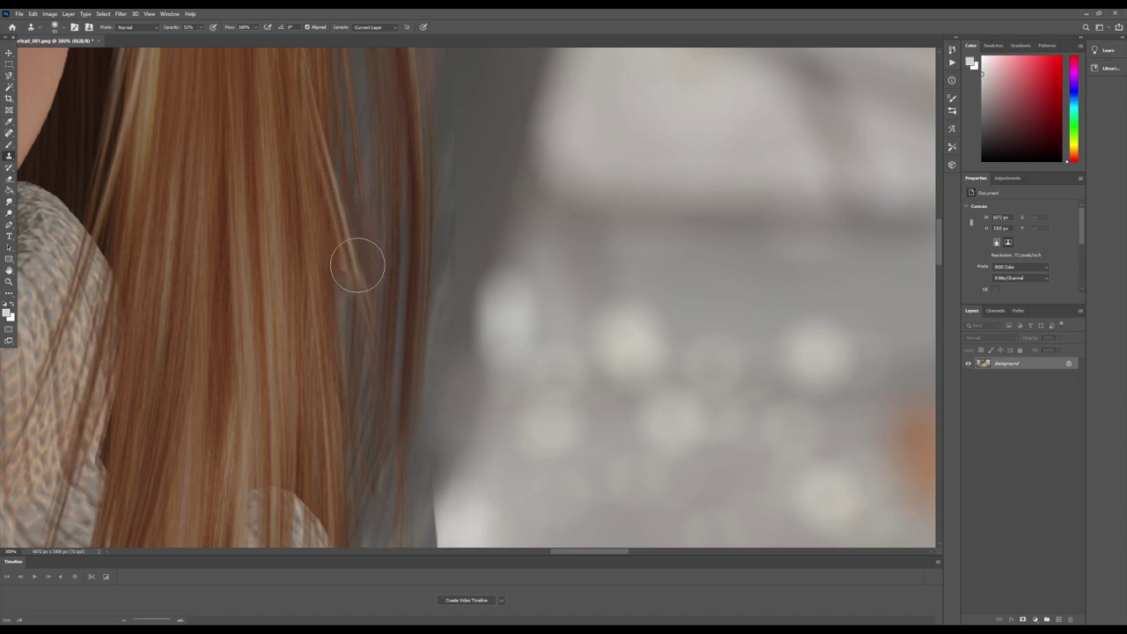
mouse_move(378, 311)
mouse_down()
mouse_move(373, 299)
mouse_move(369, 309)
mouse_up()
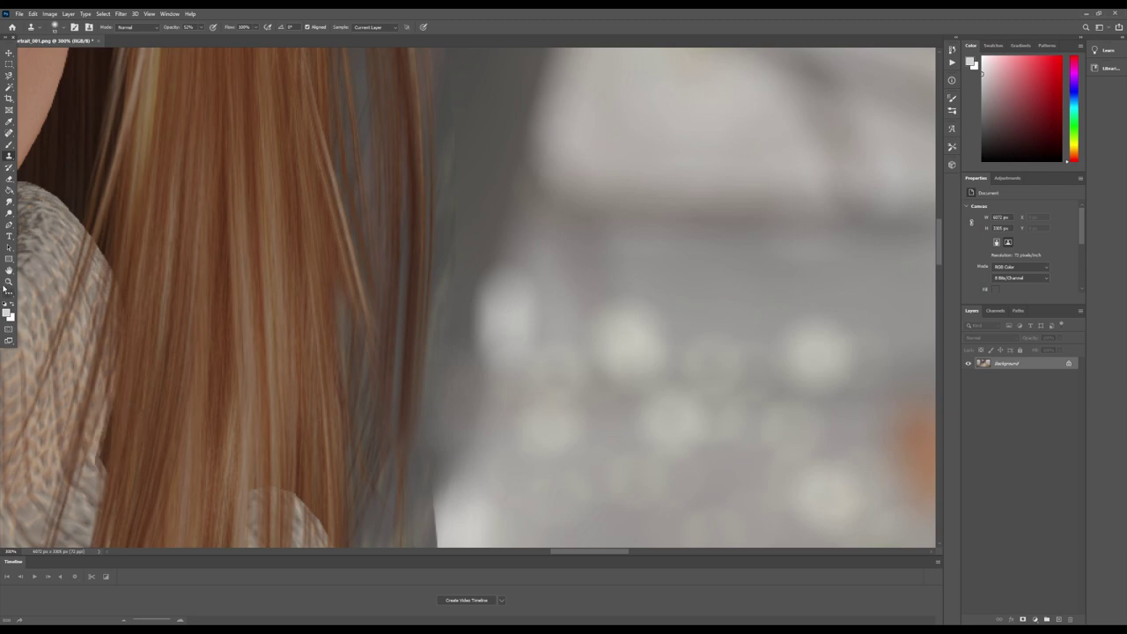
Duplicate the Background layer under the name Background copy
click(8, 282)
click(265, 27)
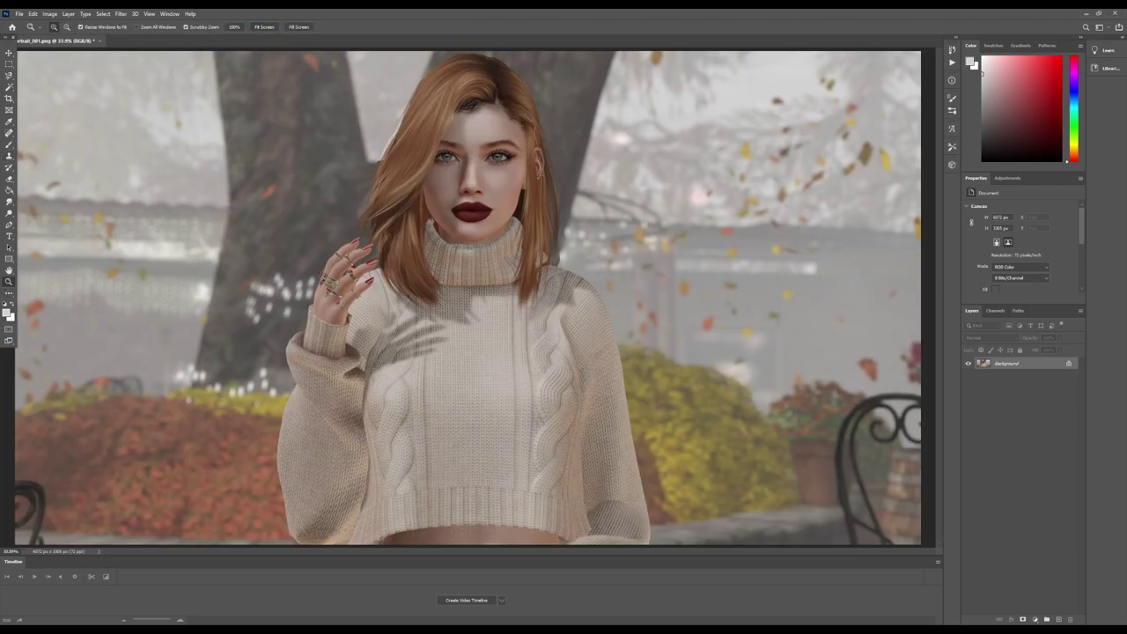
click(68, 14)
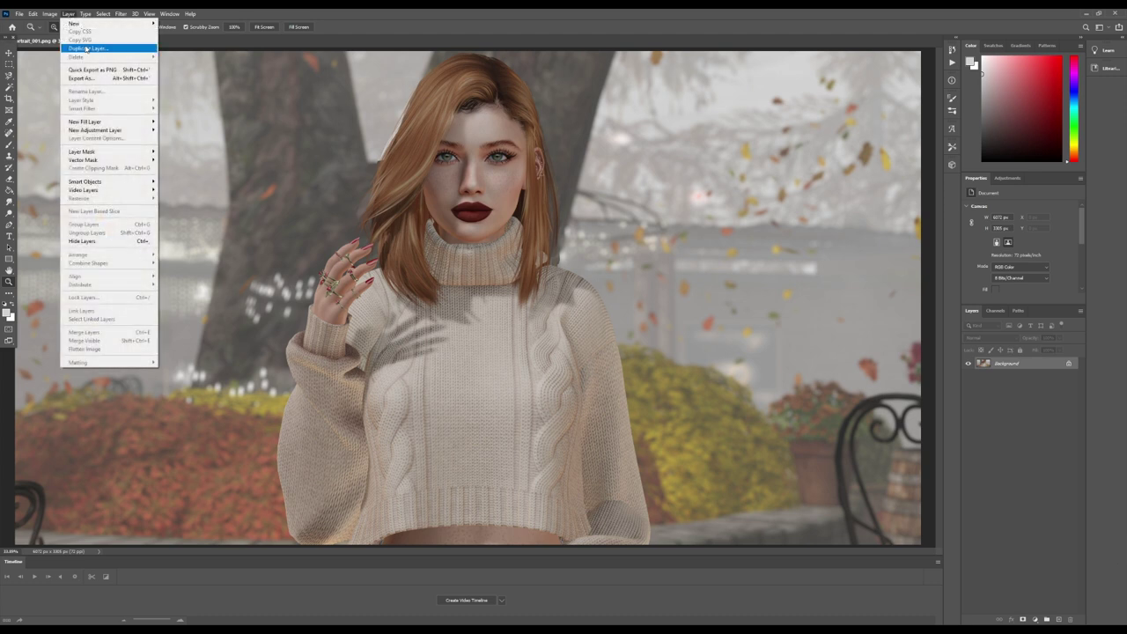
click(88, 45)
click(634, 191)
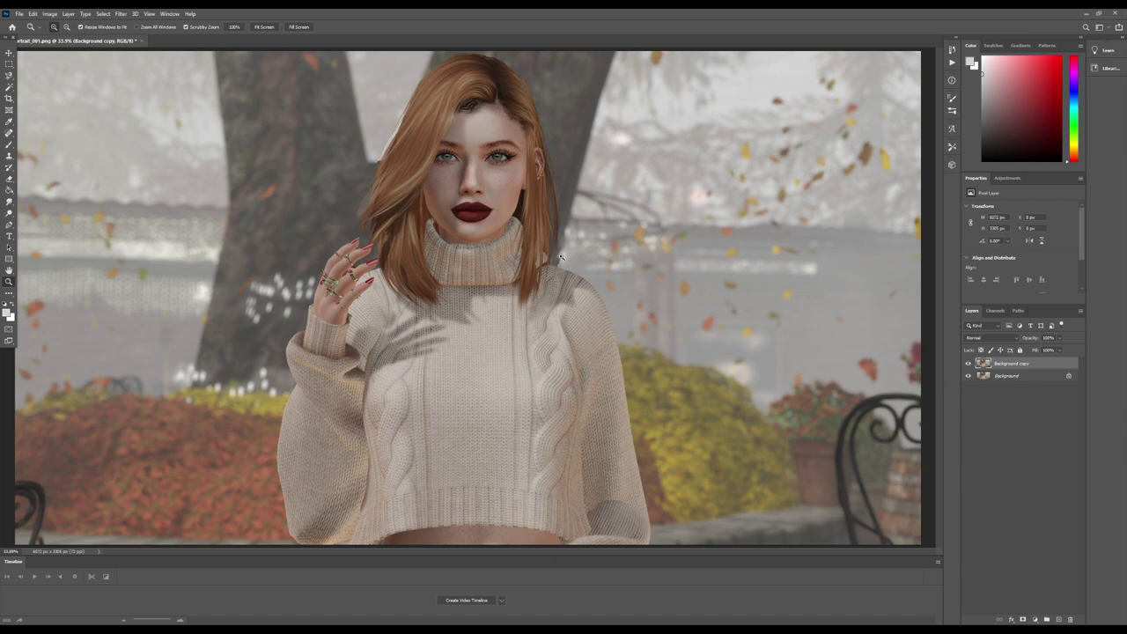
Set up the Clone Stamp tool with a larger soft brush for the hair beside the turtleneck
scroll(561, 256, up, 3)
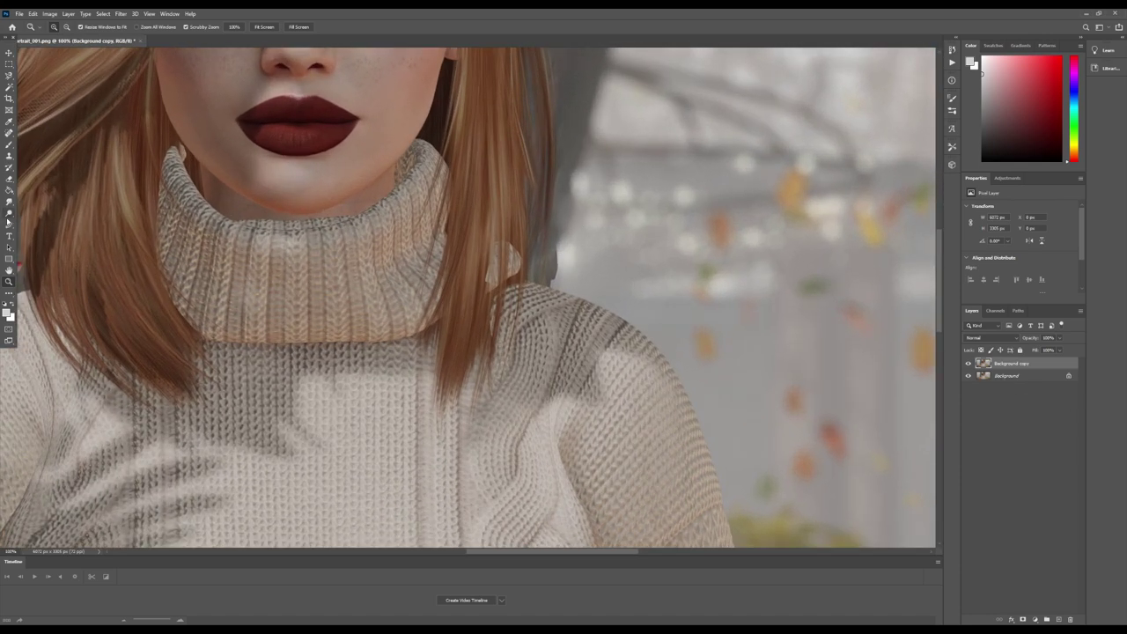
click(8, 157)
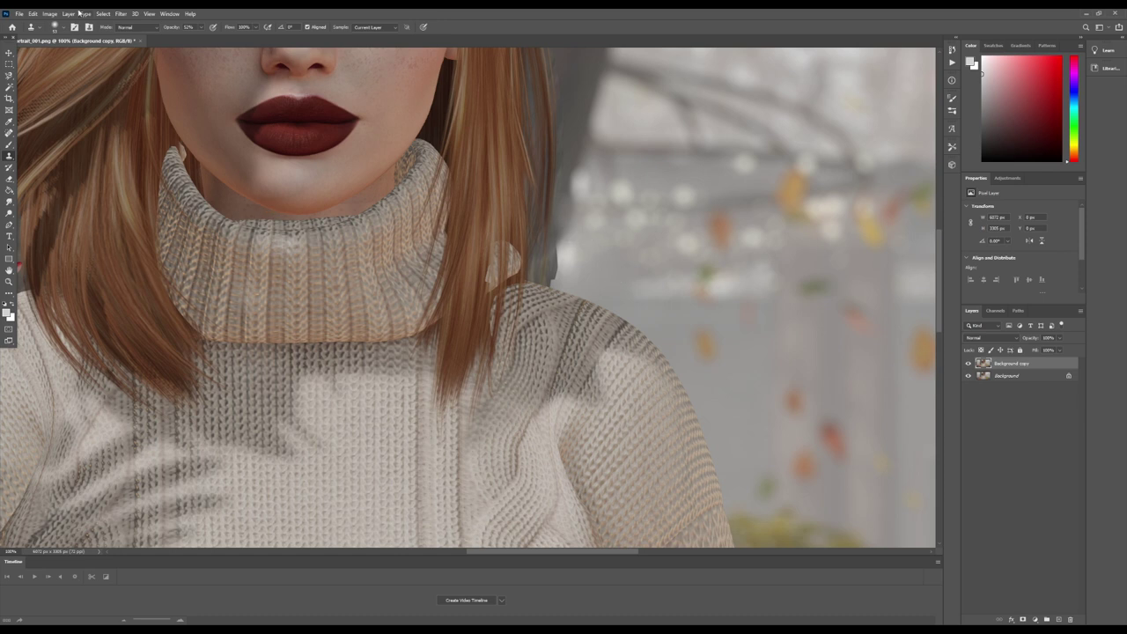
click(55, 29)
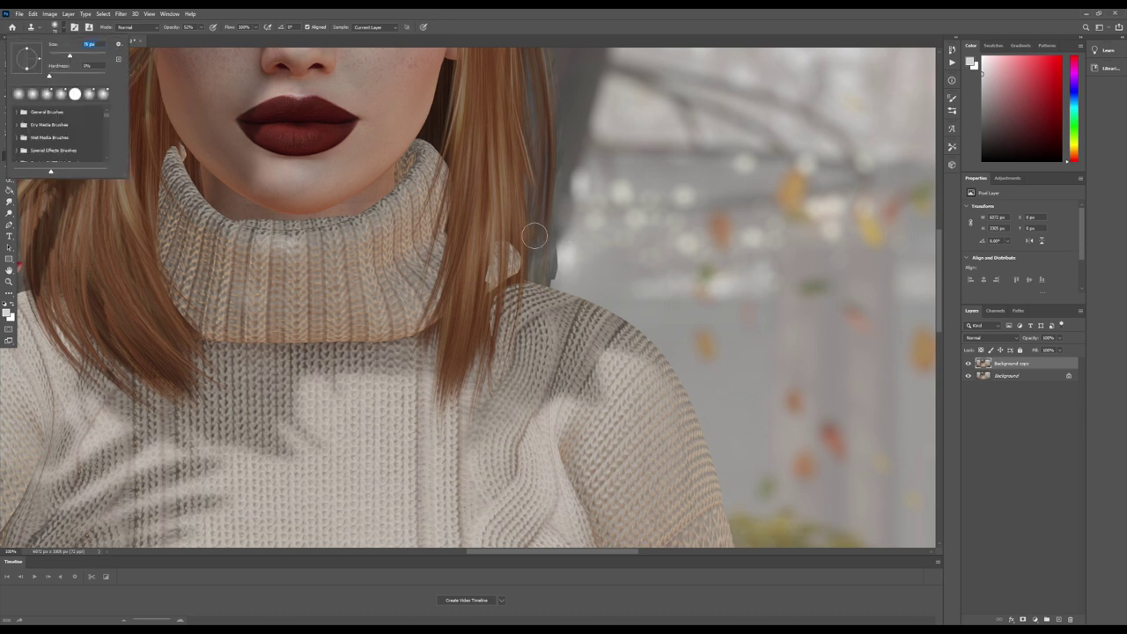
click(572, 232)
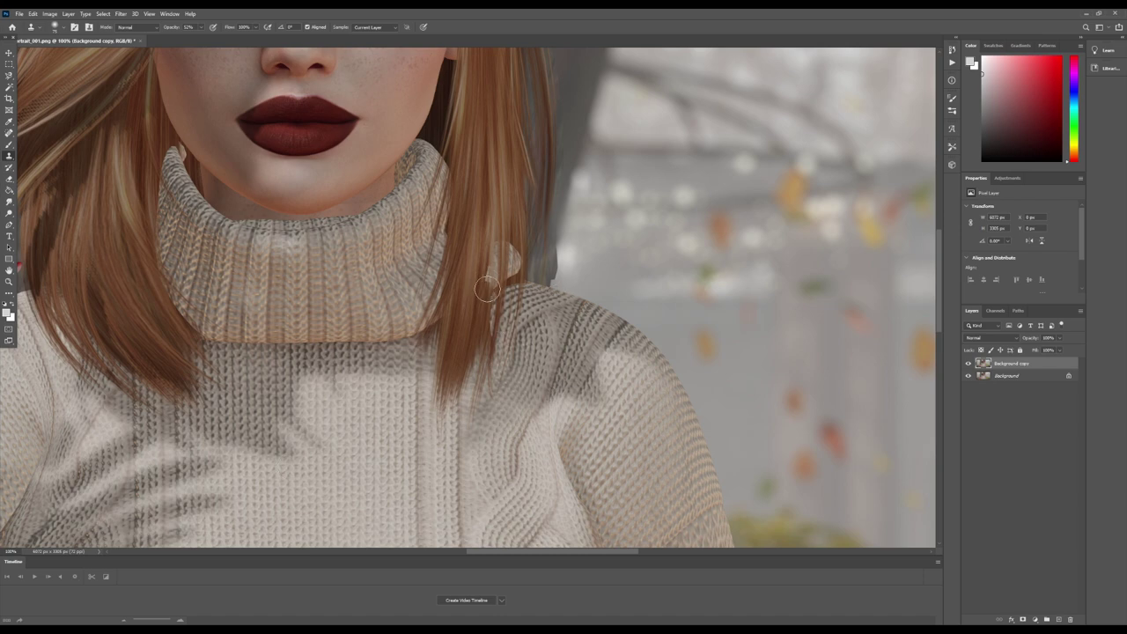
Clone neighbouring hair strands over the inner edge of the sweater patch that cuts through the hair above the shoulder
click(9, 284)
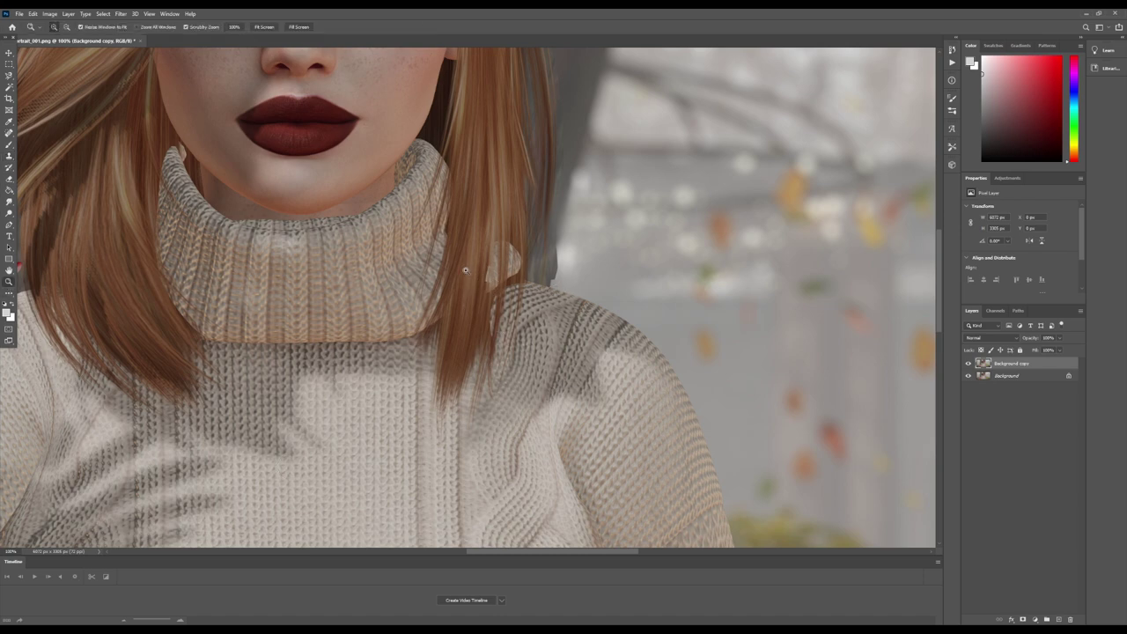
click(490, 286)
click(490, 286)
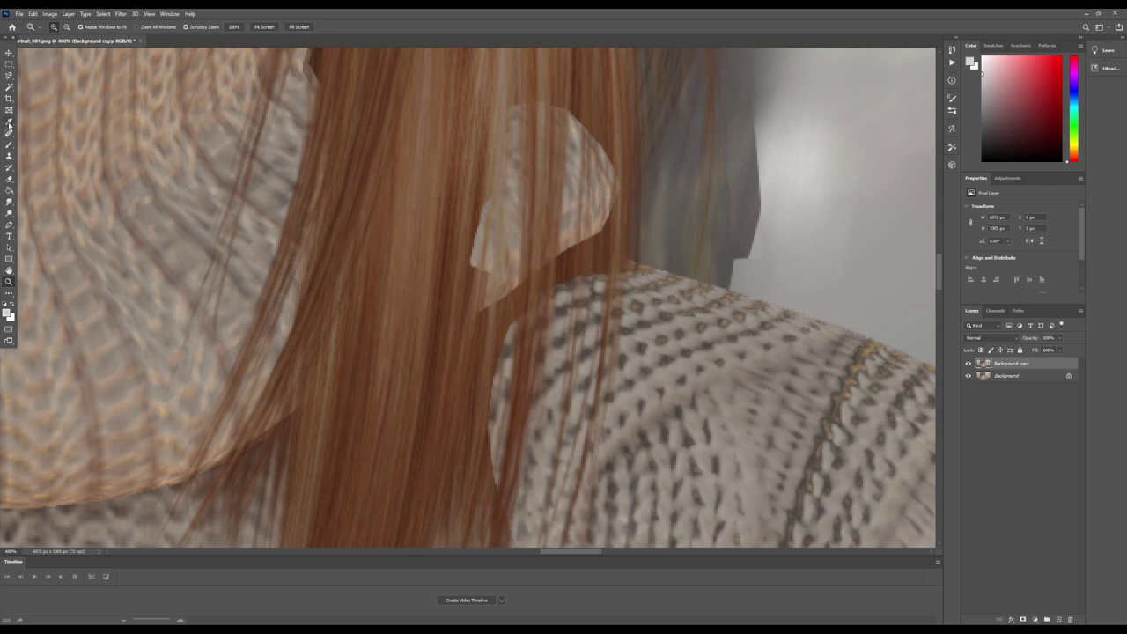
click(9, 156)
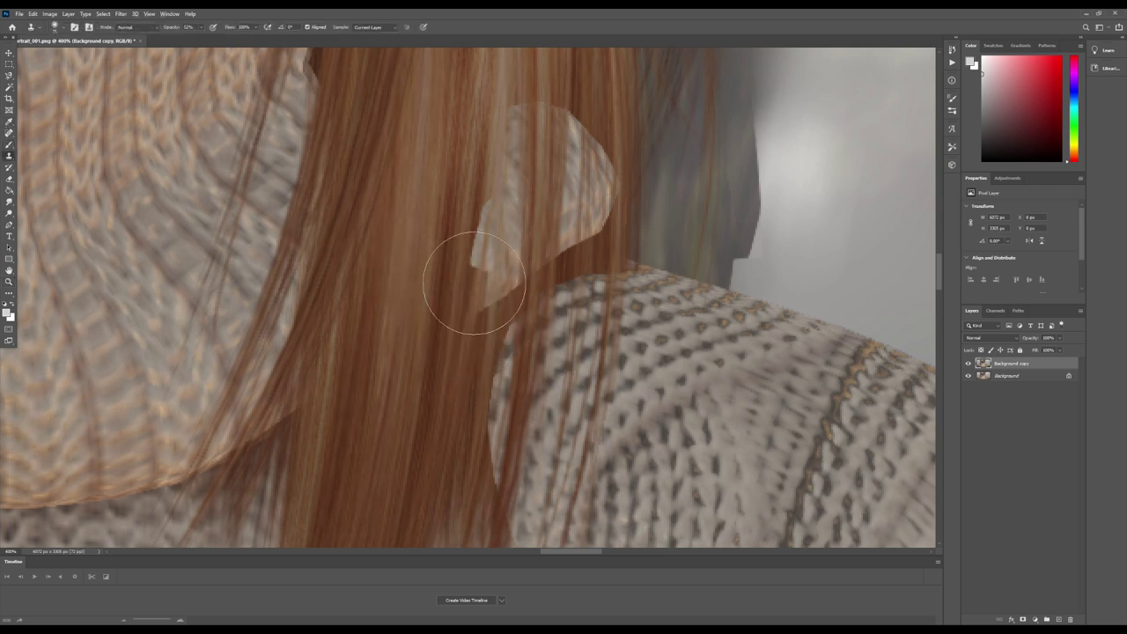
drag(466, 218, 469, 136)
alt+click(457, 139)
mouse_move(463, 210)
mouse_down()
mouse_move(448, 226)
mouse_move(458, 227)
mouse_move(456, 269)
mouse_up()
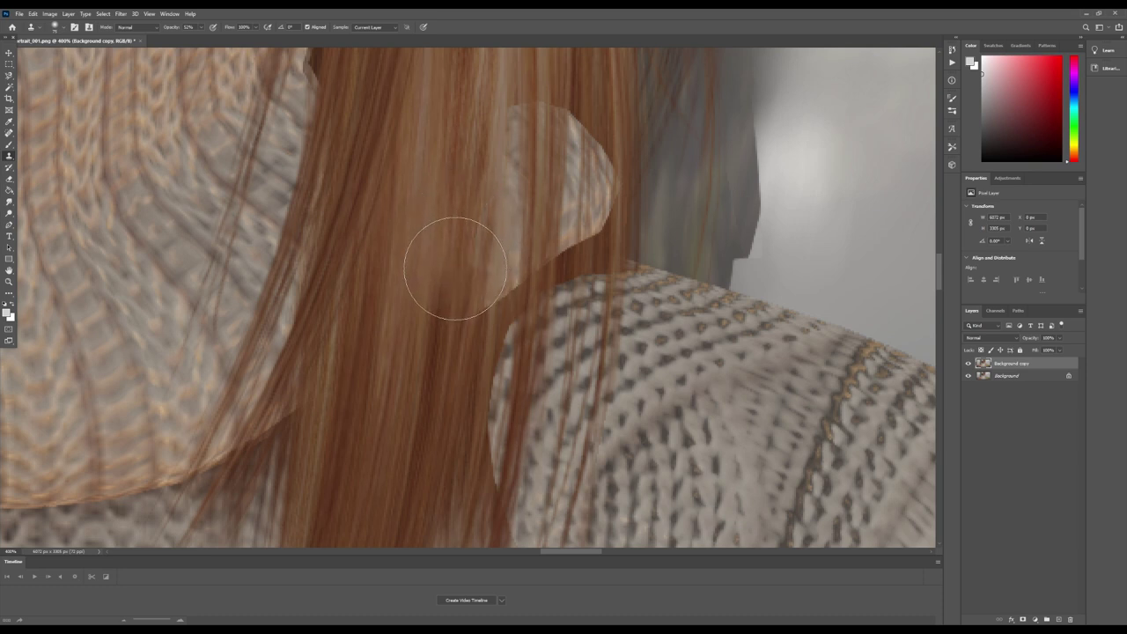
click(455, 269)
Clone more hair strands below and beside the repaired area to blend it into the surrounding hair
alt+click(438, 309)
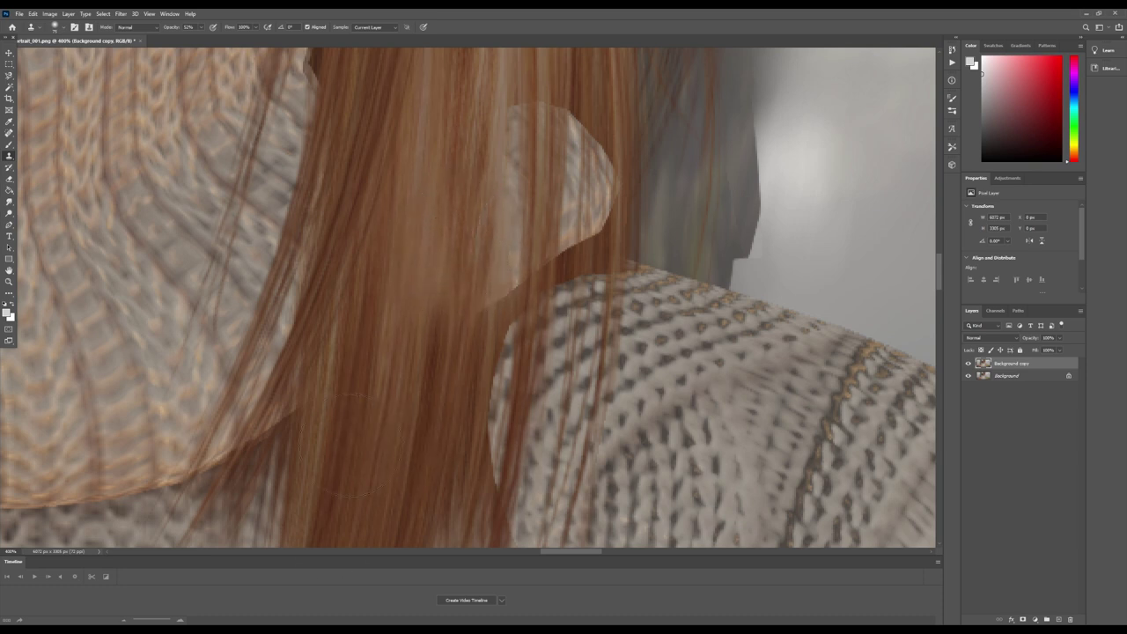
click(438, 334)
click(317, 185)
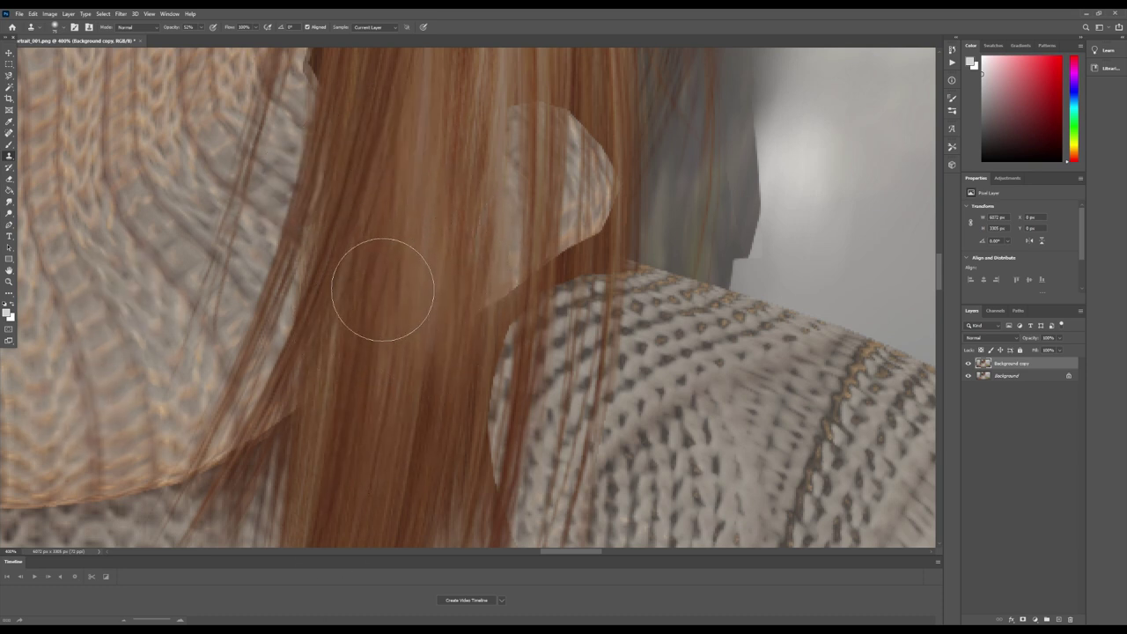
mouse_move(382, 288)
mouse_down()
mouse_move(423, 297)
mouse_move(425, 189)
mouse_up()
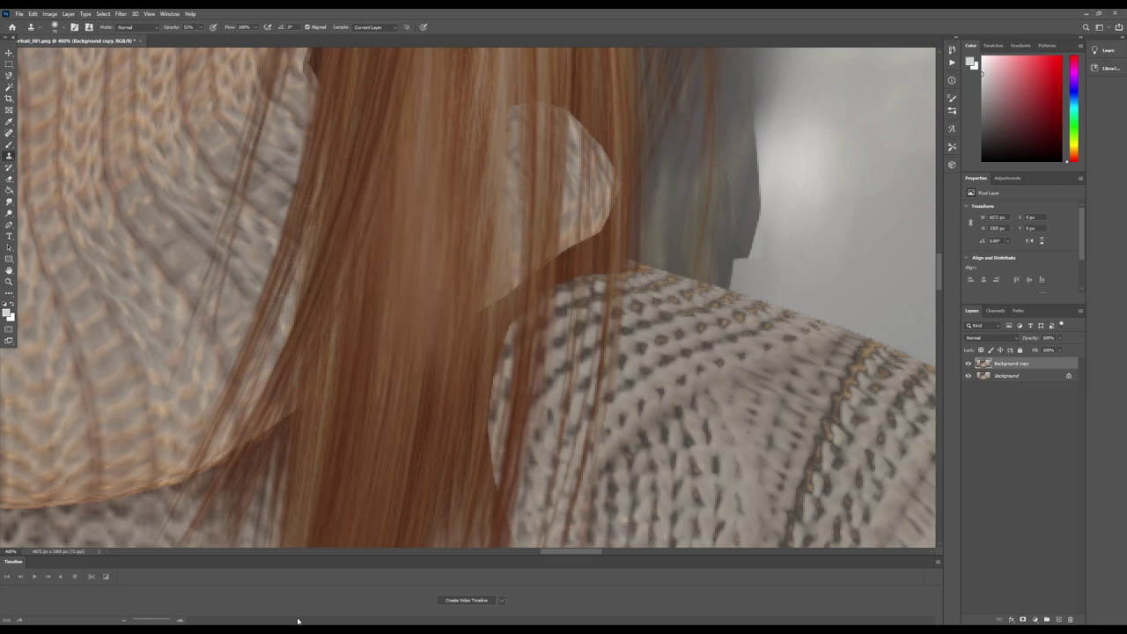
Examine the whole portrait and the hair edges, face, hand and turtleneck up close for remaining flaws
click(9, 283)
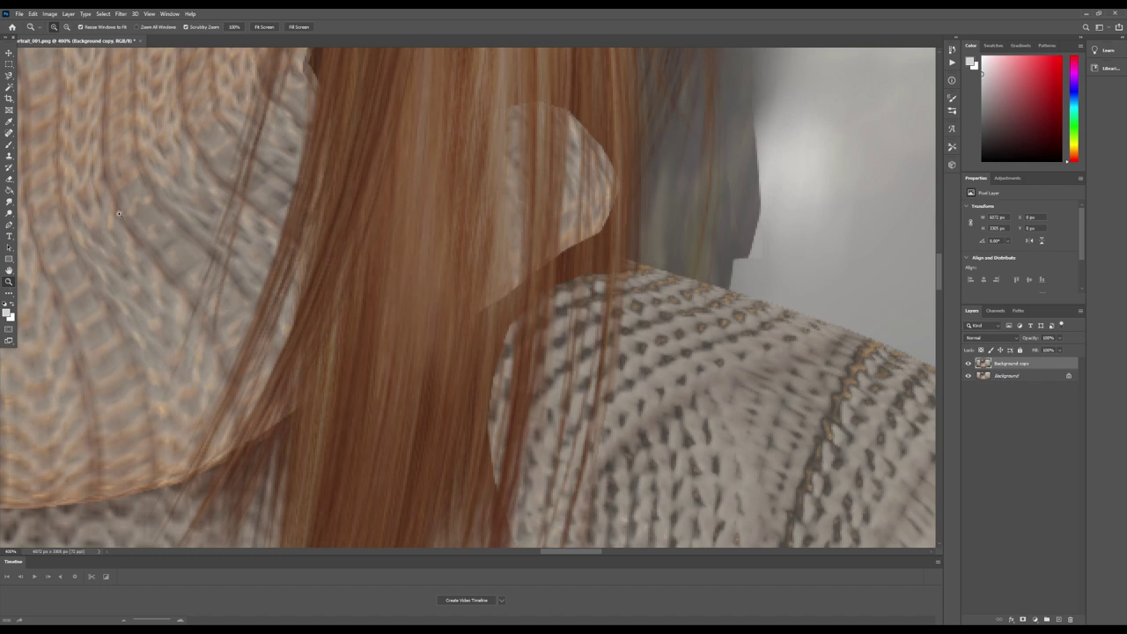
click(264, 27)
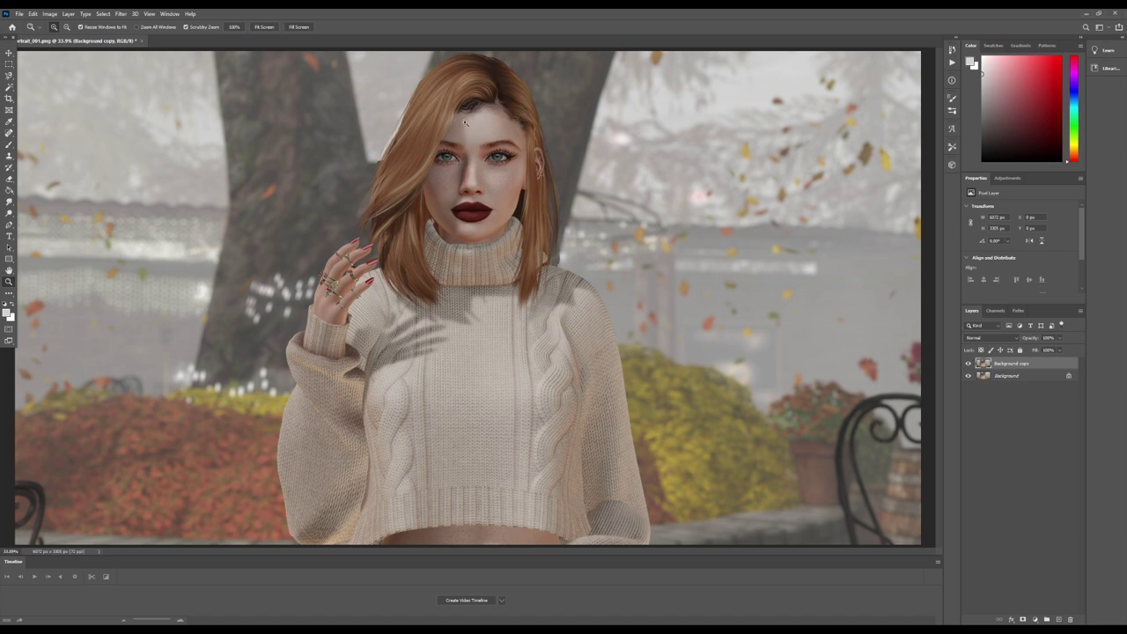
drag(336, 528, 404, 463)
scroll(403, 462, up, 10)
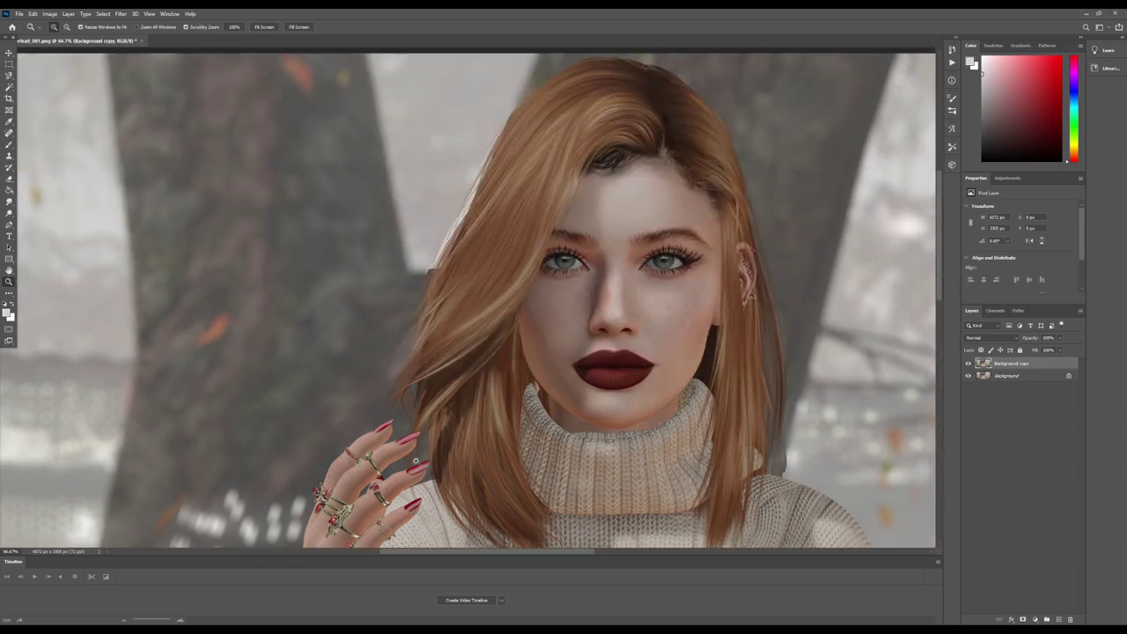
scroll(443, 332, up, 2)
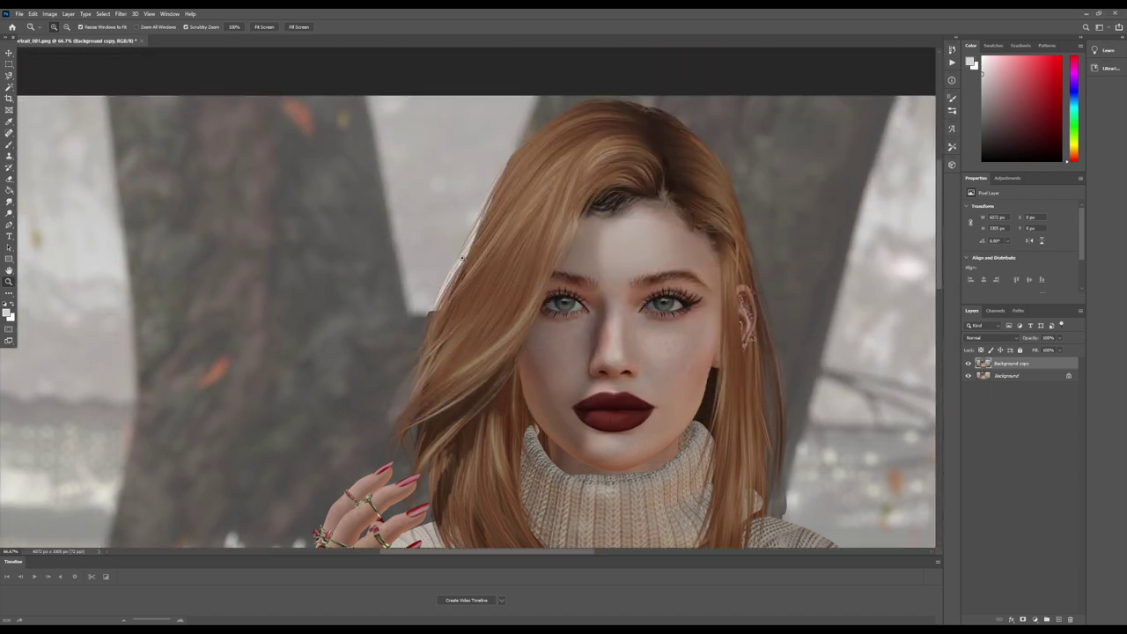
click(461, 258)
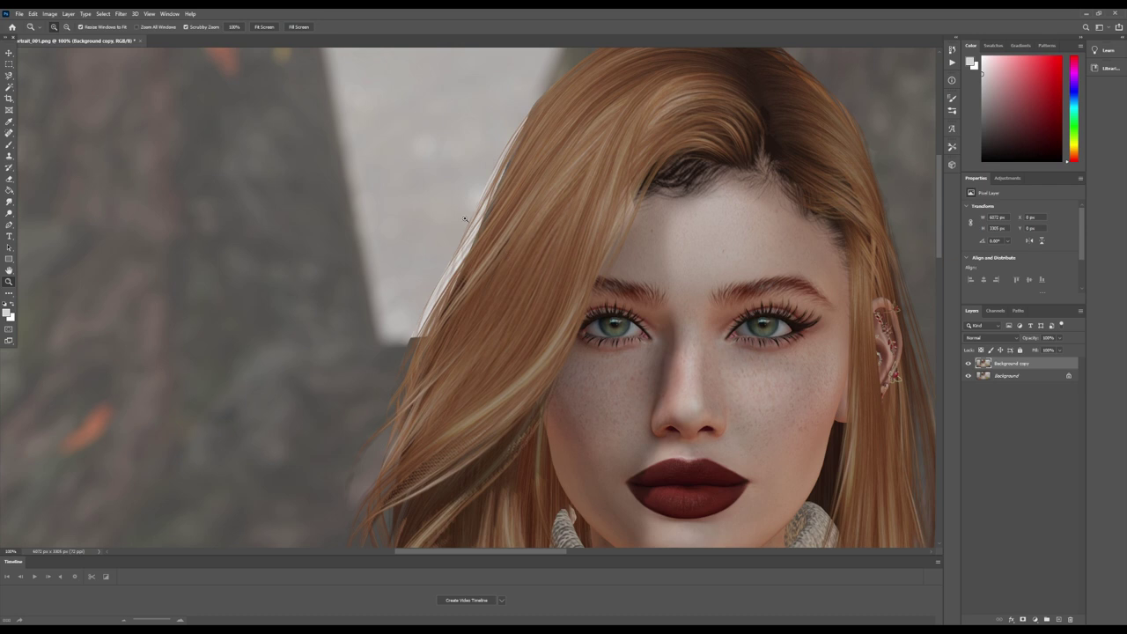
drag(542, 555, 582, 553)
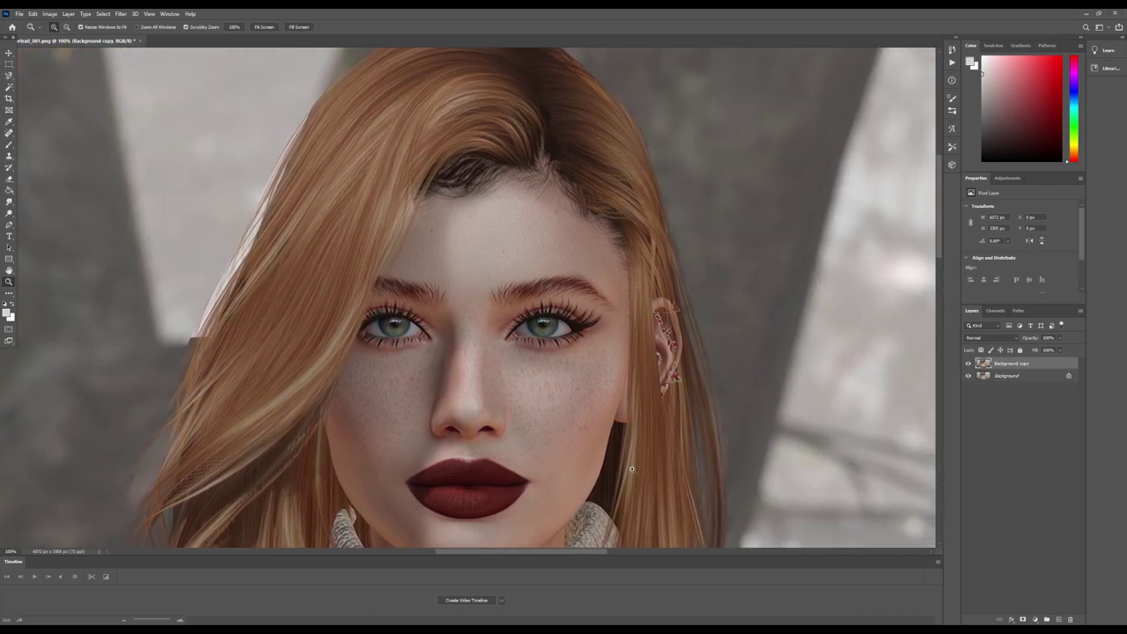
scroll(634, 471, down, 5)
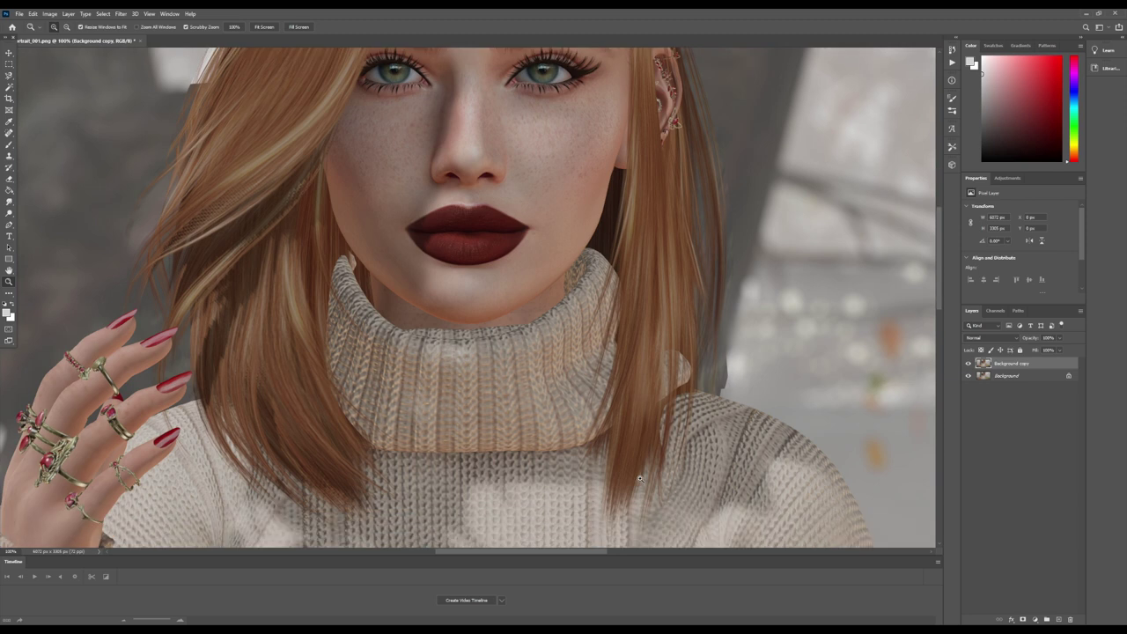
scroll(640, 477, up, 2)
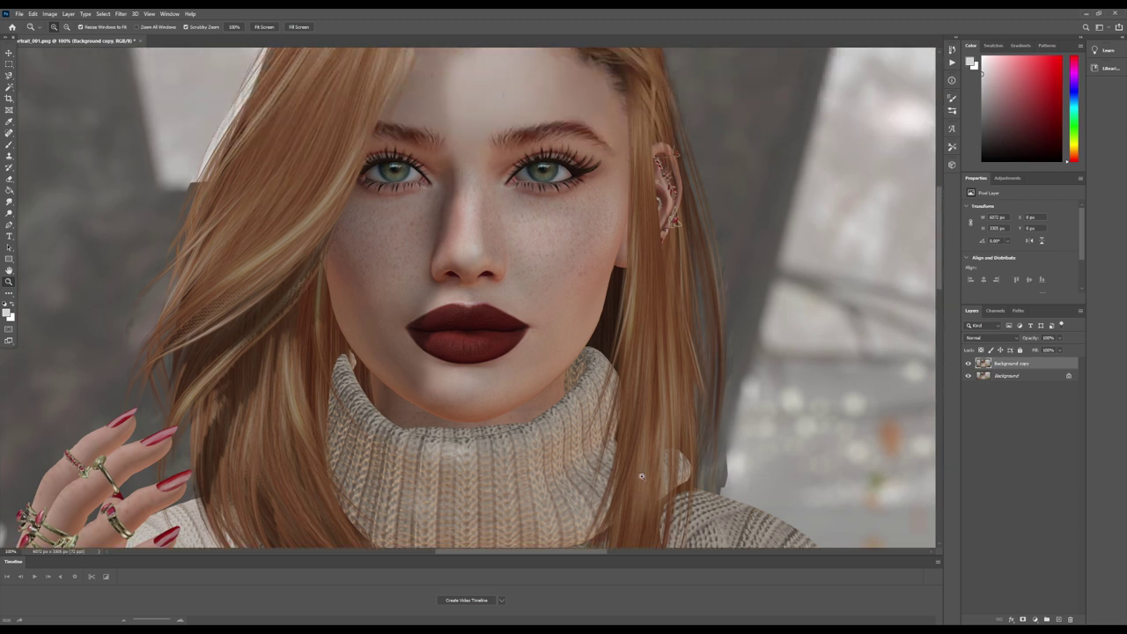
scroll(642, 476, down, 3)
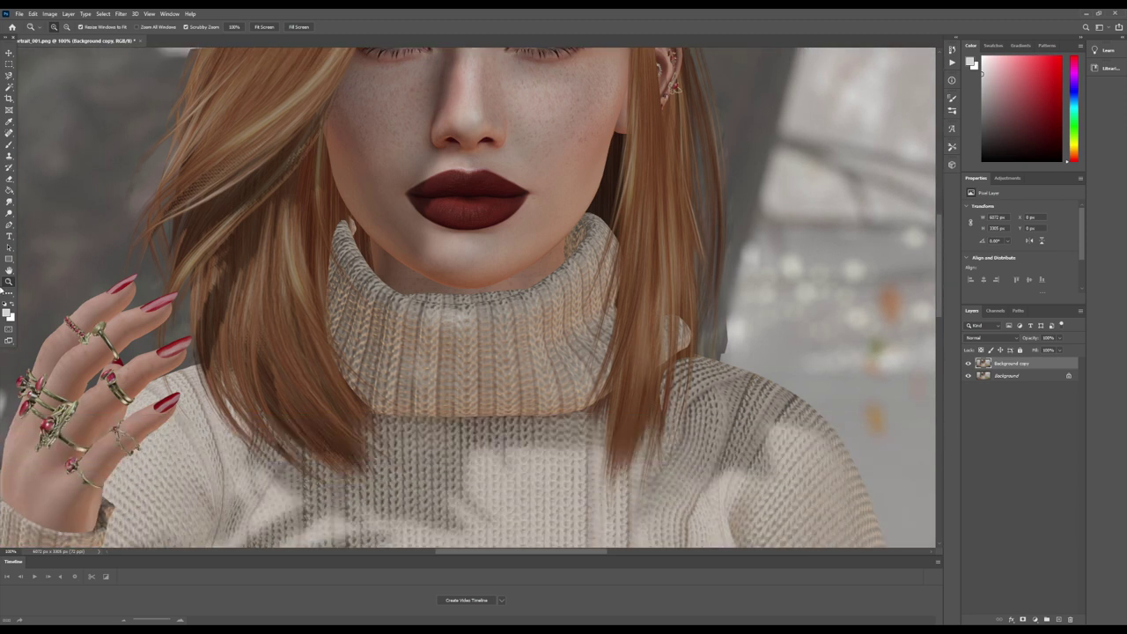
Examine the skin, lips and eyes up close for details that need sharpening
click(264, 27)
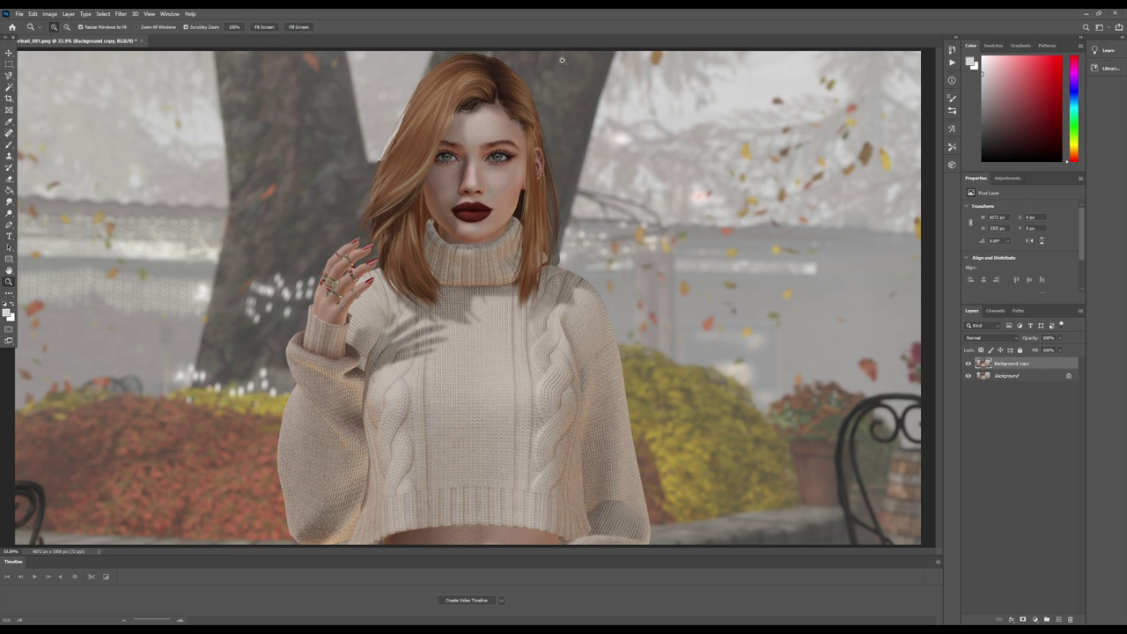
click(446, 206)
click(484, 214)
click(487, 216)
click(488, 221)
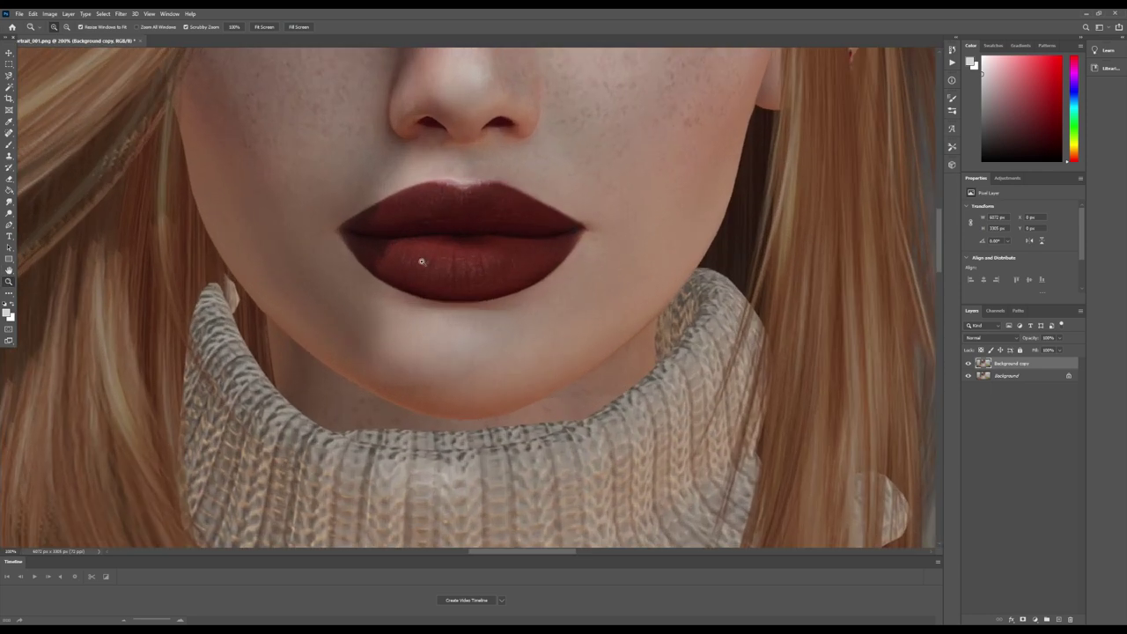
scroll(453, 289, up, 5)
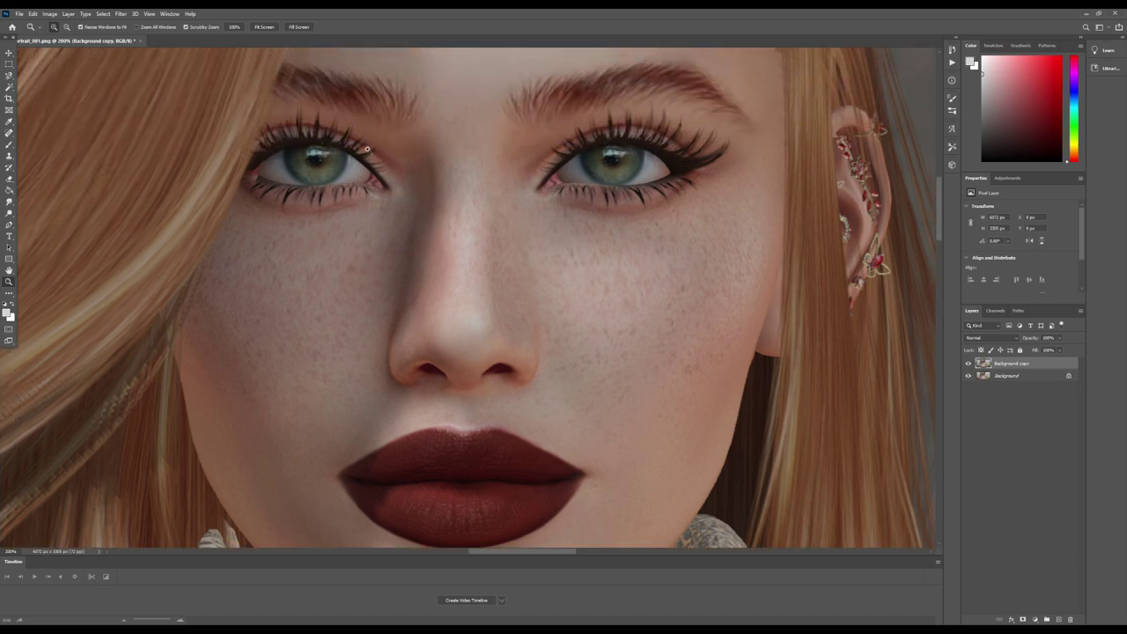
click(265, 27)
click(524, 183)
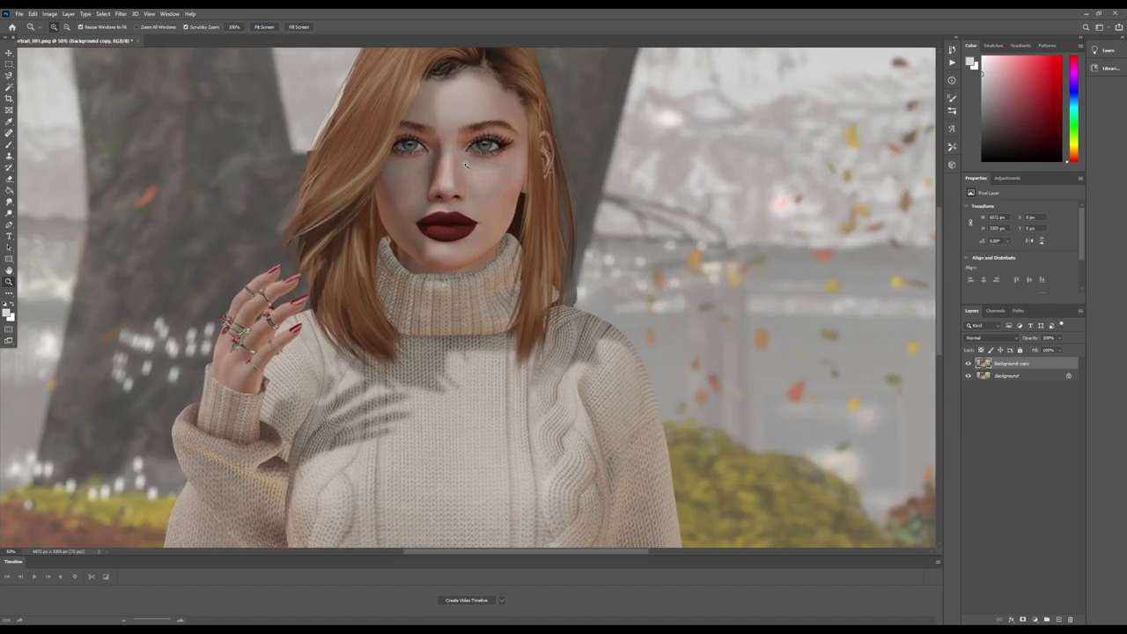
Duplicate the Background copy layer under the name Background copy 2
click(460, 157)
scroll(421, 185, up, 1)
click(423, 204)
scroll(387, 221, up, 1)
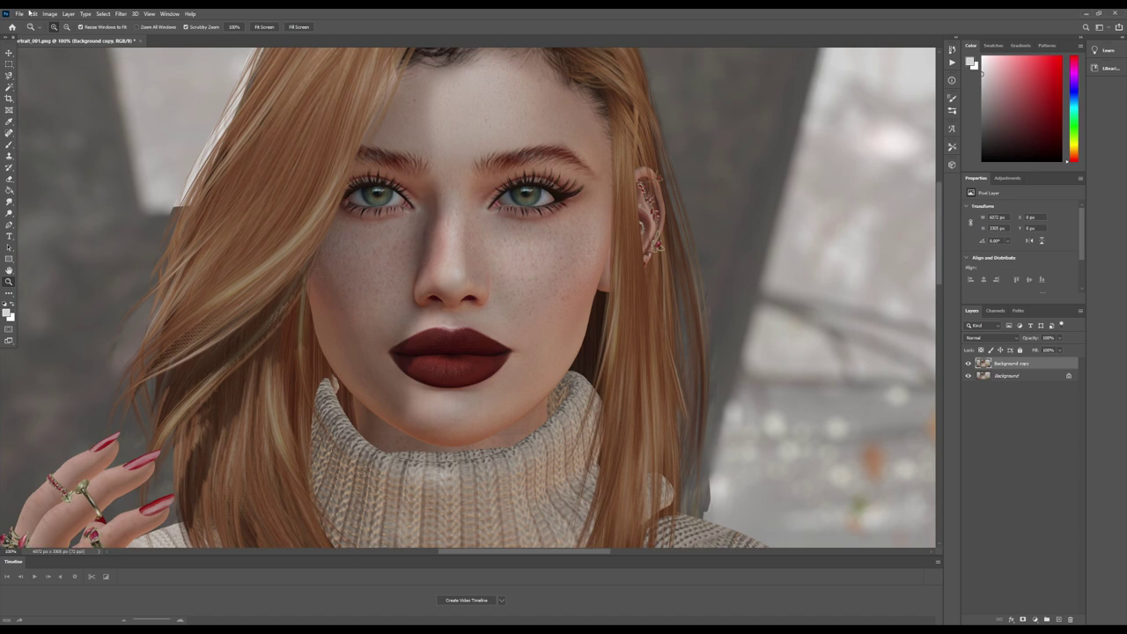
click(68, 13)
click(88, 48)
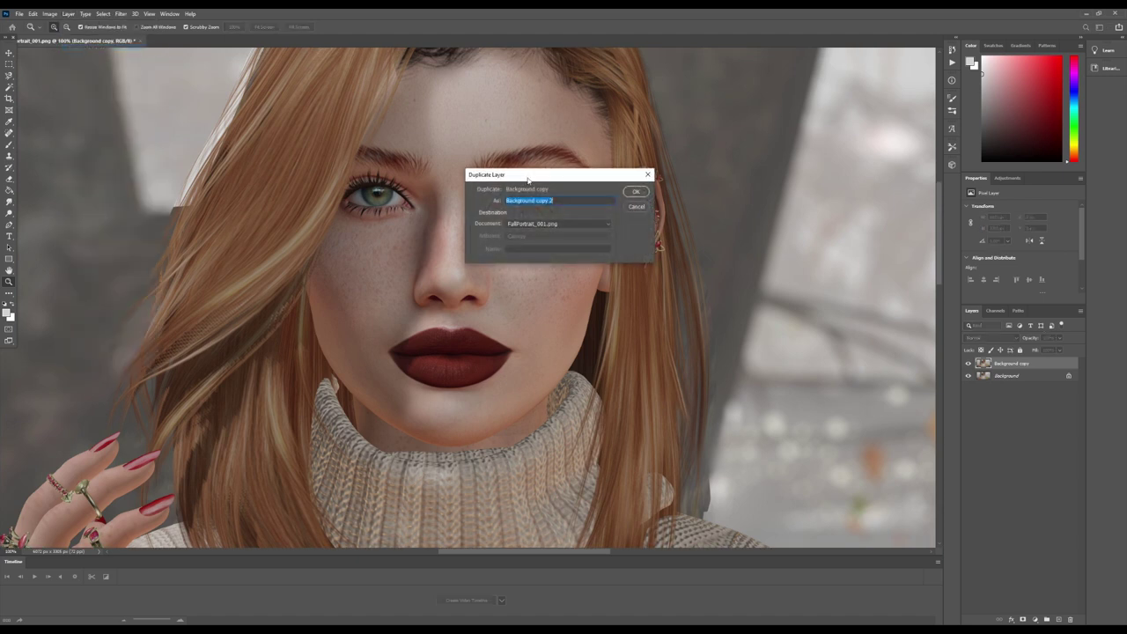
click(636, 191)
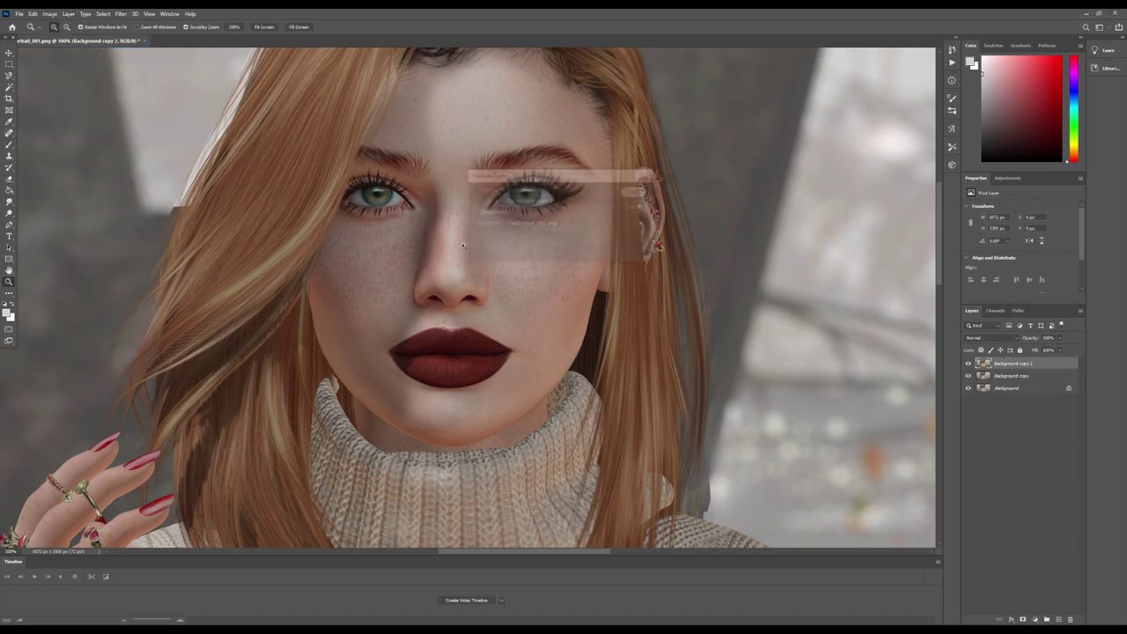
Set up the Sharpen tool with a smaller soft brush and a strength well below 100%
click(8, 184)
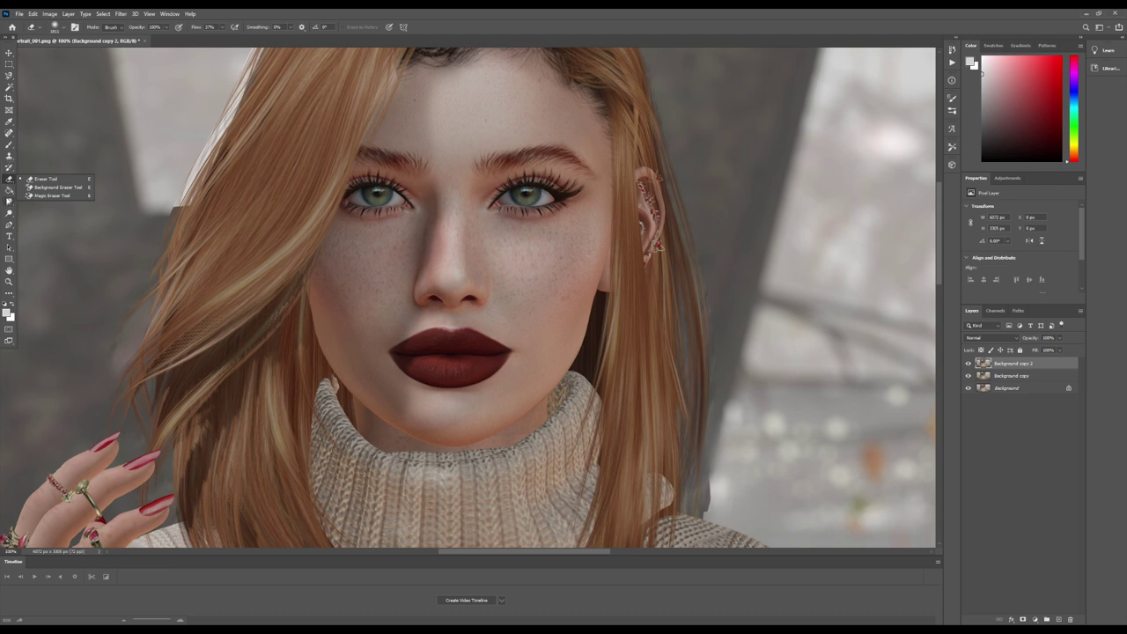
click(9, 202)
click(9, 205)
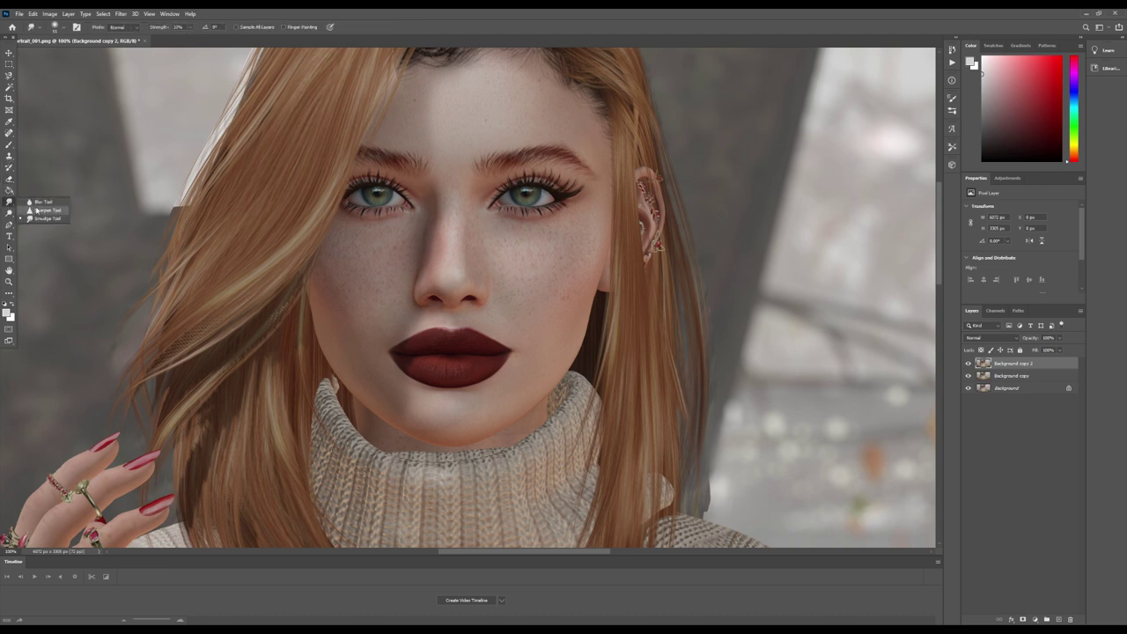
click(38, 211)
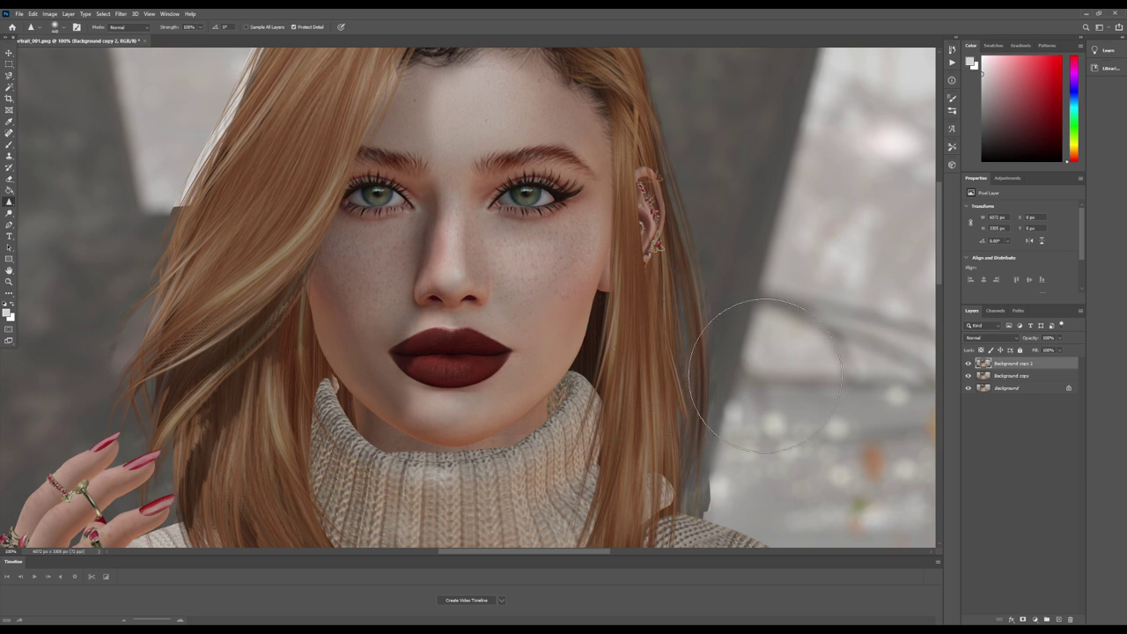
click(54, 27)
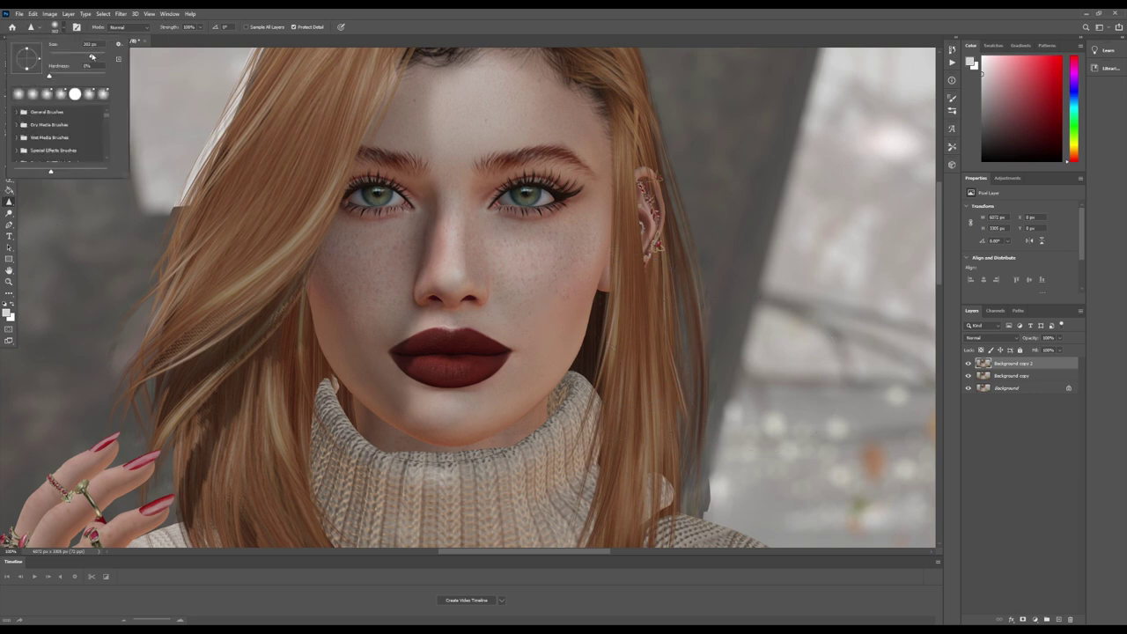
click(92, 56)
click(201, 28)
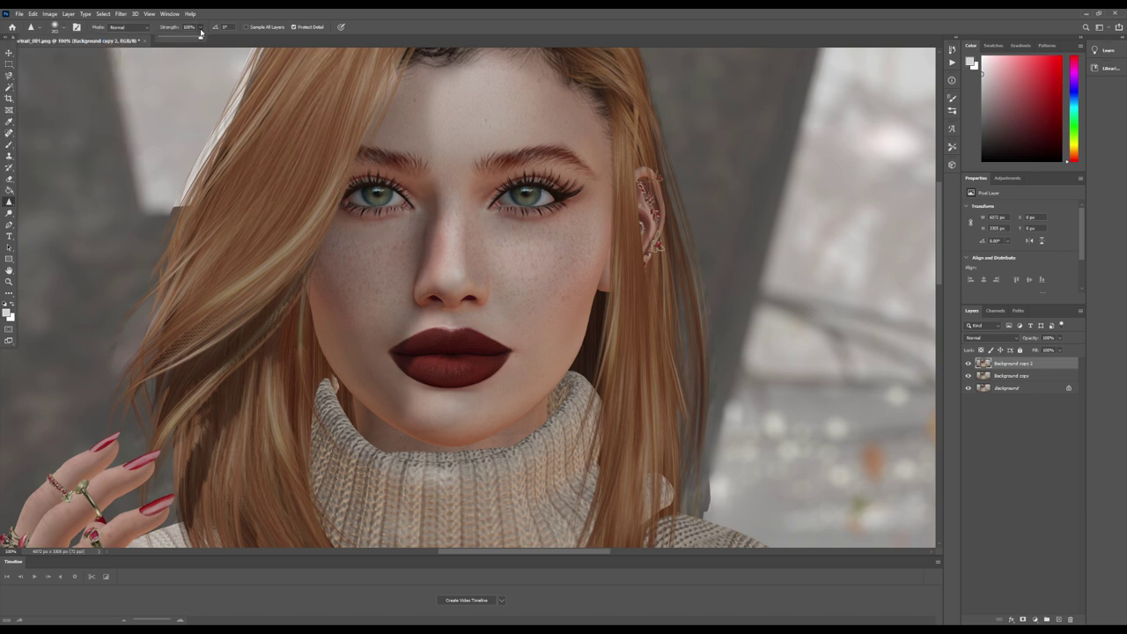
drag(201, 39, 192, 39)
drag(185, 41, 184, 41)
Sharpen both eyes with their lashes and both eyebrows on the Background copy 2 layer
click(369, 195)
drag(523, 202, 515, 208)
drag(402, 152, 378, 150)
mouse_move(518, 181)
mouse_down()
mouse_move(500, 155)
mouse_move(508, 147)
mouse_move(576, 149)
mouse_up()
Sharpen the ear jewellery, the lips and the freckles on both cheeks
mouse_move(666, 183)
mouse_down()
mouse_move(641, 187)
mouse_move(650, 249)
mouse_move(646, 200)
mouse_up()
mouse_move(472, 359)
mouse_down()
mouse_move(430, 357)
mouse_move(452, 362)
mouse_up()
mouse_move(540, 270)
mouse_down()
mouse_move(581, 244)
mouse_move(515, 304)
mouse_up()
mouse_move(337, 243)
mouse_down()
mouse_move(381, 261)
mouse_move(373, 283)
mouse_move(332, 273)
mouse_move(329, 293)
mouse_move(339, 252)
mouse_move(334, 290)
mouse_move(340, 275)
mouse_move(400, 256)
mouse_up()
Compare the face with and without the Background copy 2 layer, and examine the hair, hand and sweater
click(967, 363)
click(968, 364)
click(968, 364)
click(967, 364)
scroll(654, 442, up, 3)
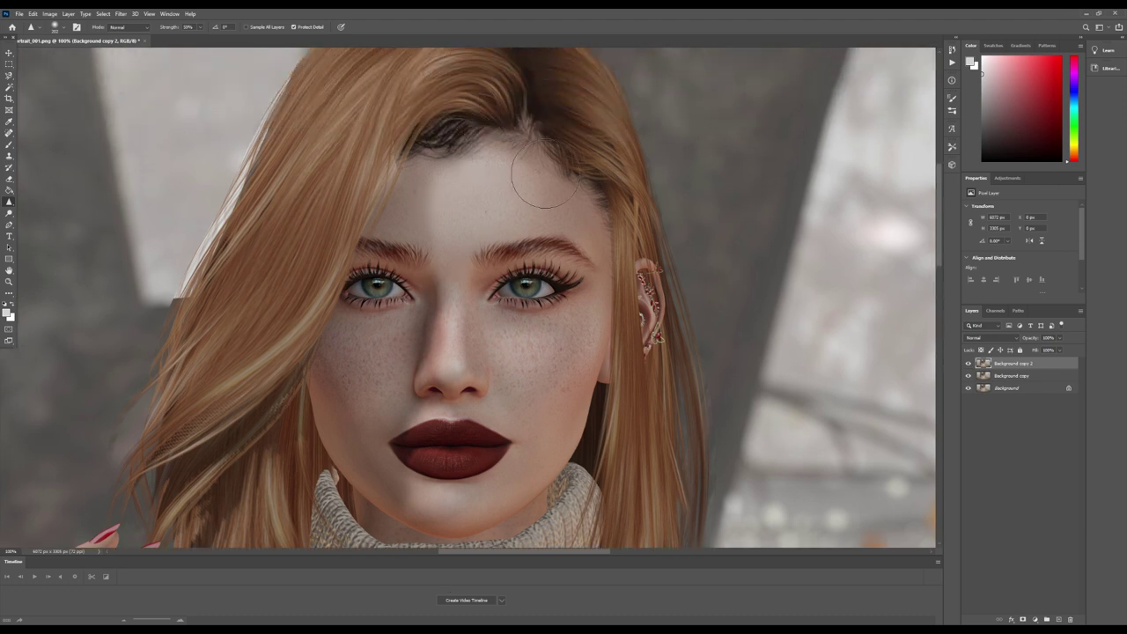
scroll(201, 520, down, 8)
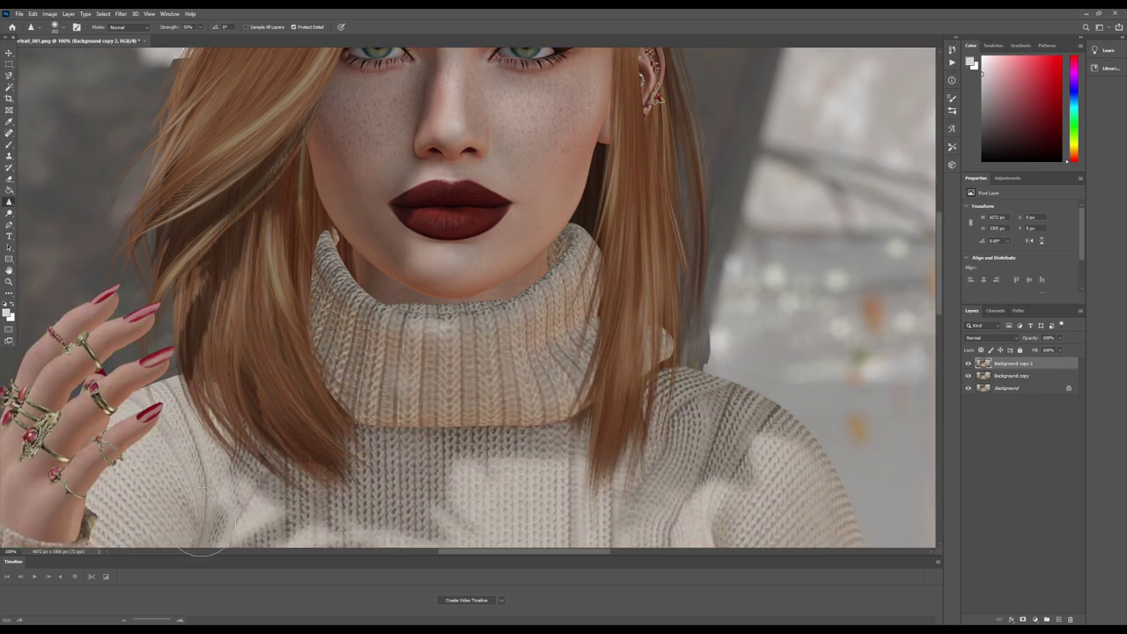
scroll(201, 520, down, 1)
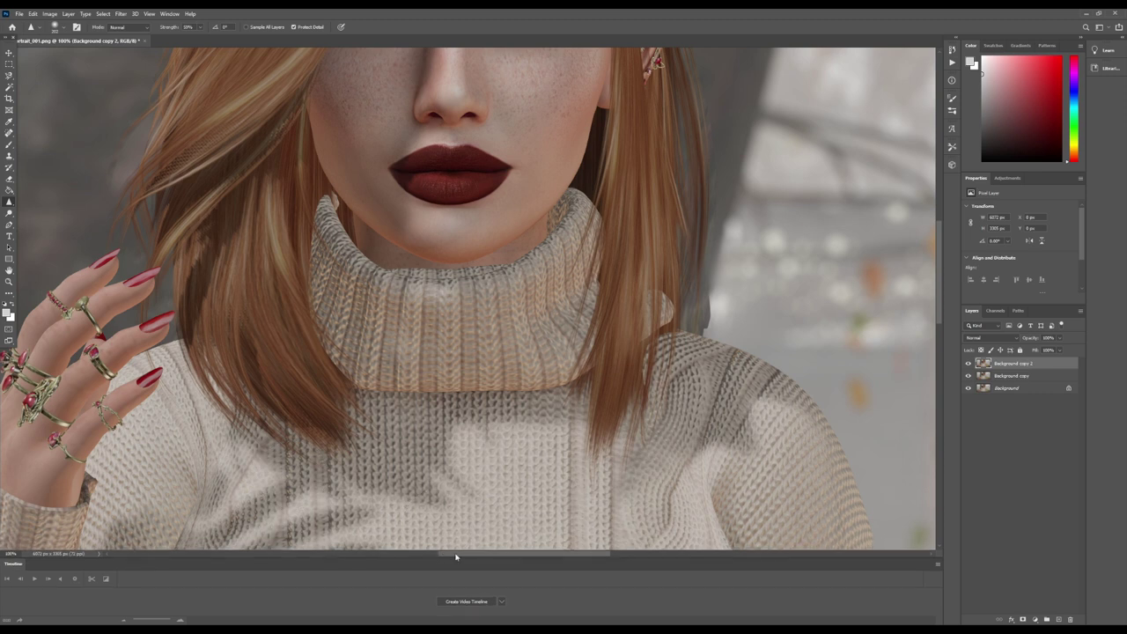
Compare the hand and rings with and without the Background copy 2 layer and examine the face and sweater
drag(455, 557, 395, 554)
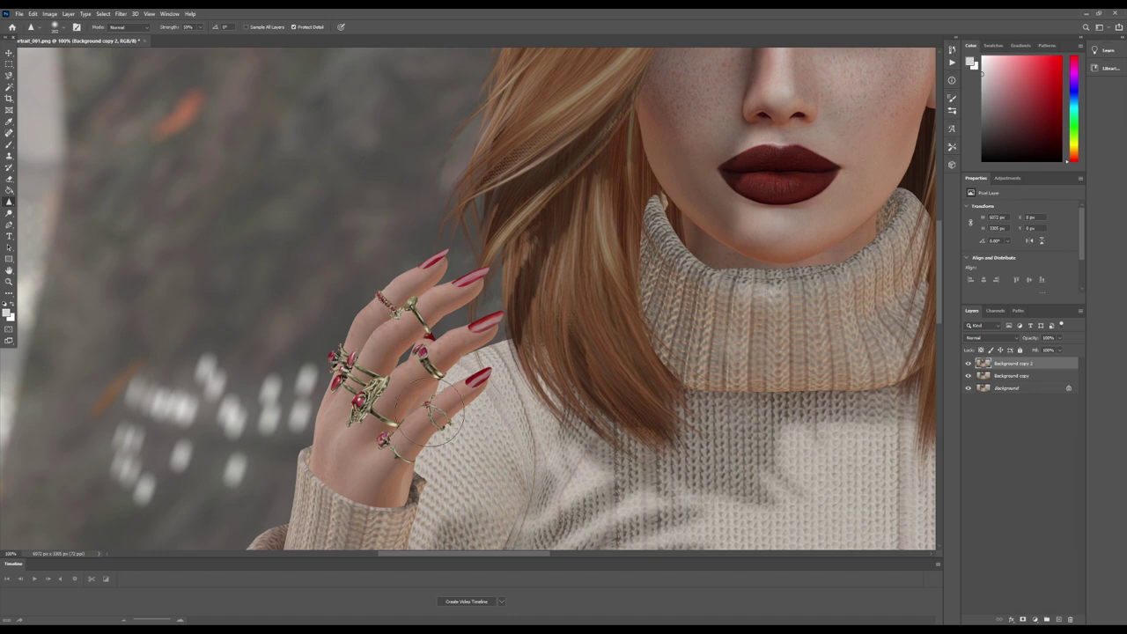
click(968, 363)
click(968, 363)
drag(458, 555, 513, 555)
scroll(516, 499, up, 3)
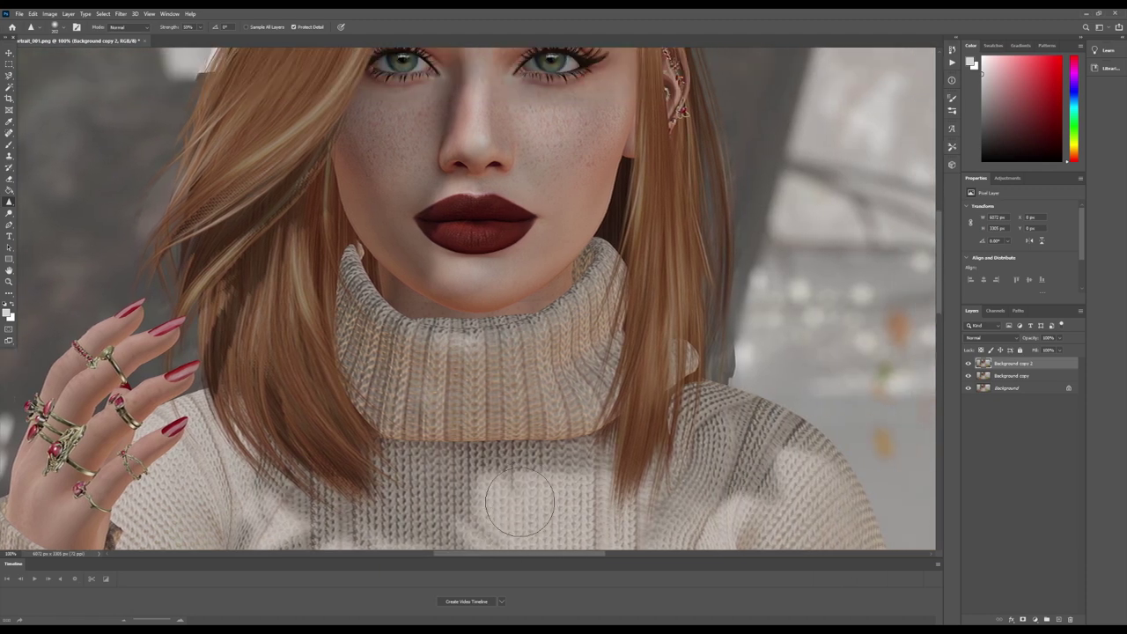
scroll(419, 497, up, 2)
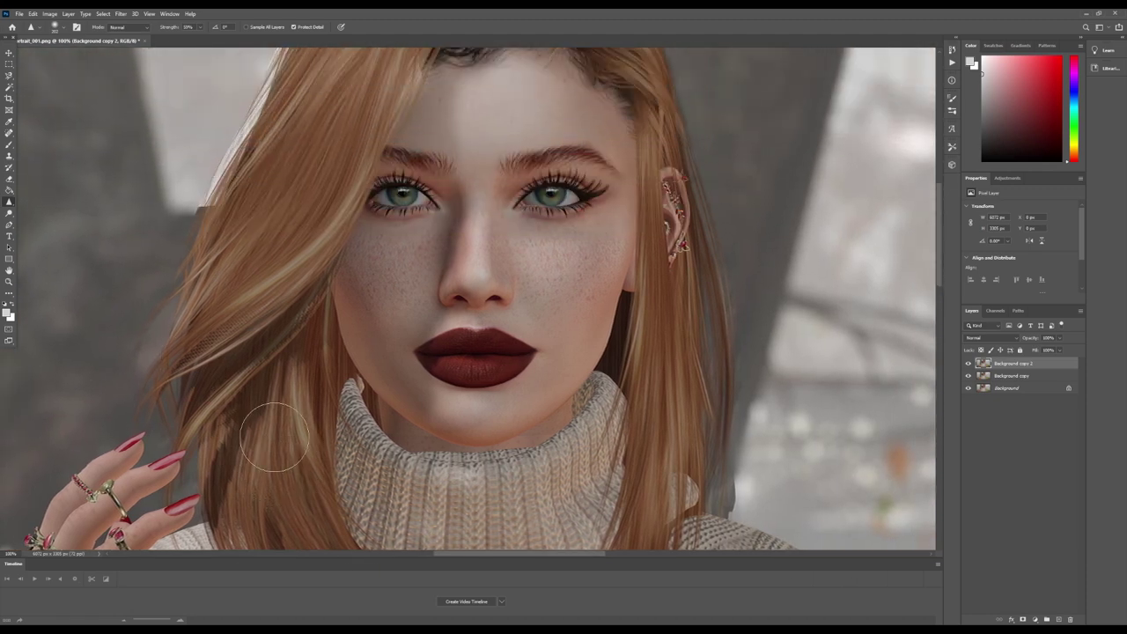
Duplicate the sharpened Background copy 2 layer within the FallPortrait_001.png document
click(9, 281)
click(269, 27)
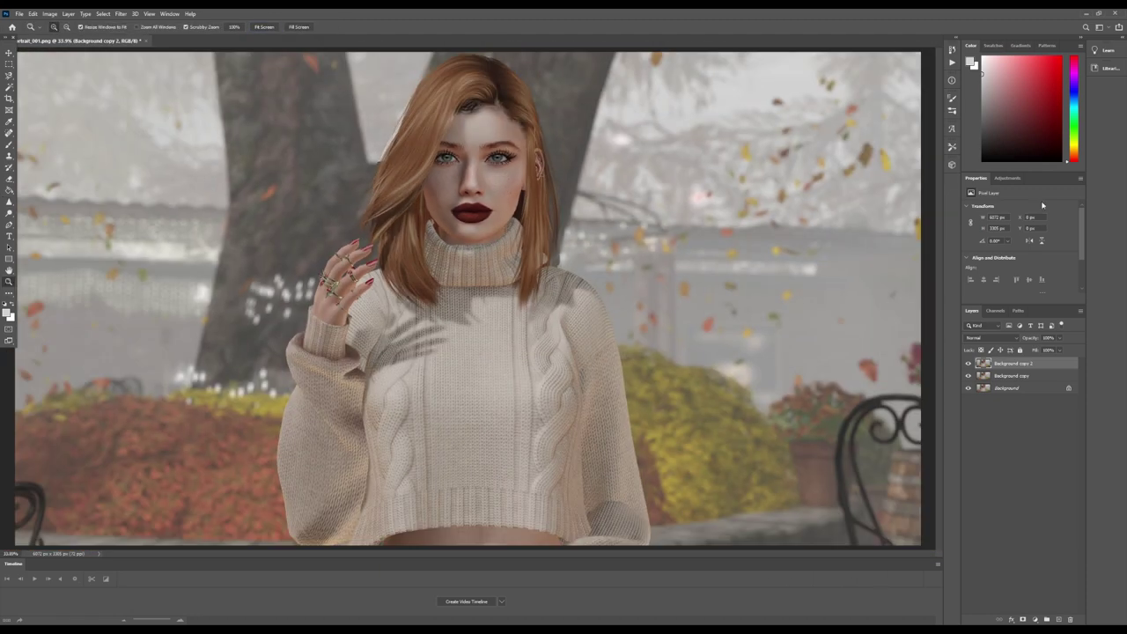
click(68, 13)
click(74, 46)
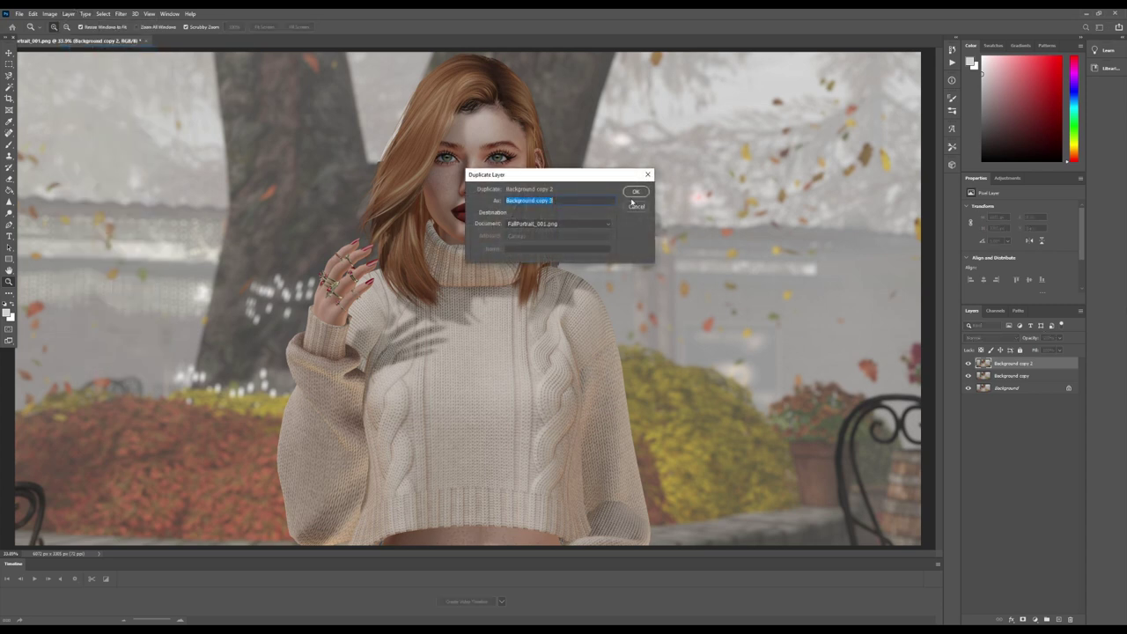
click(634, 192)
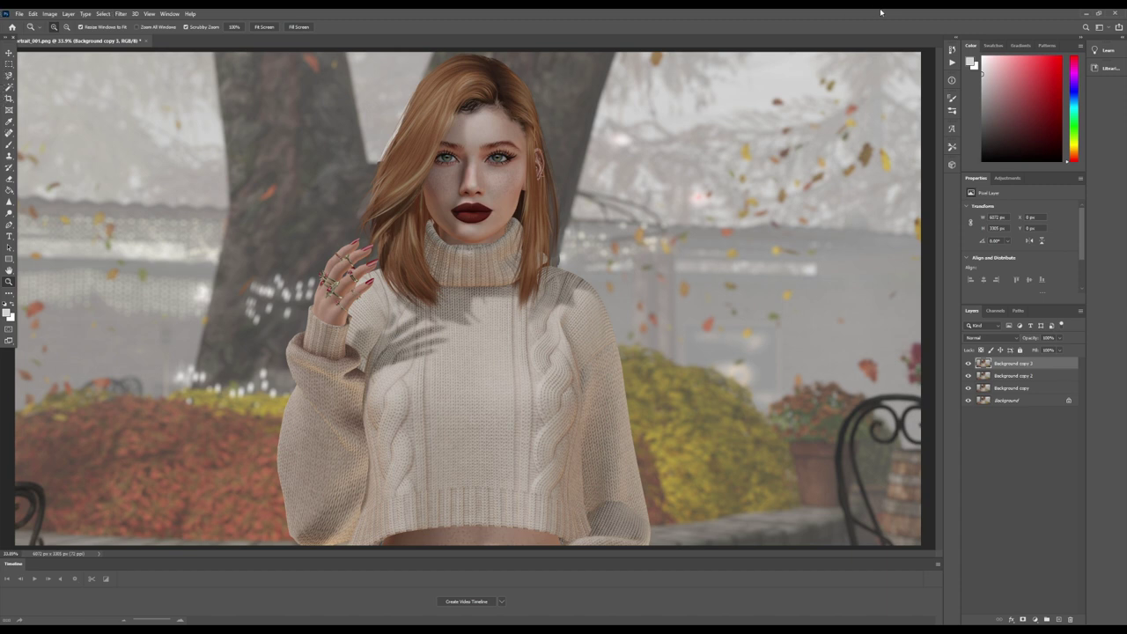
click(63, 15)
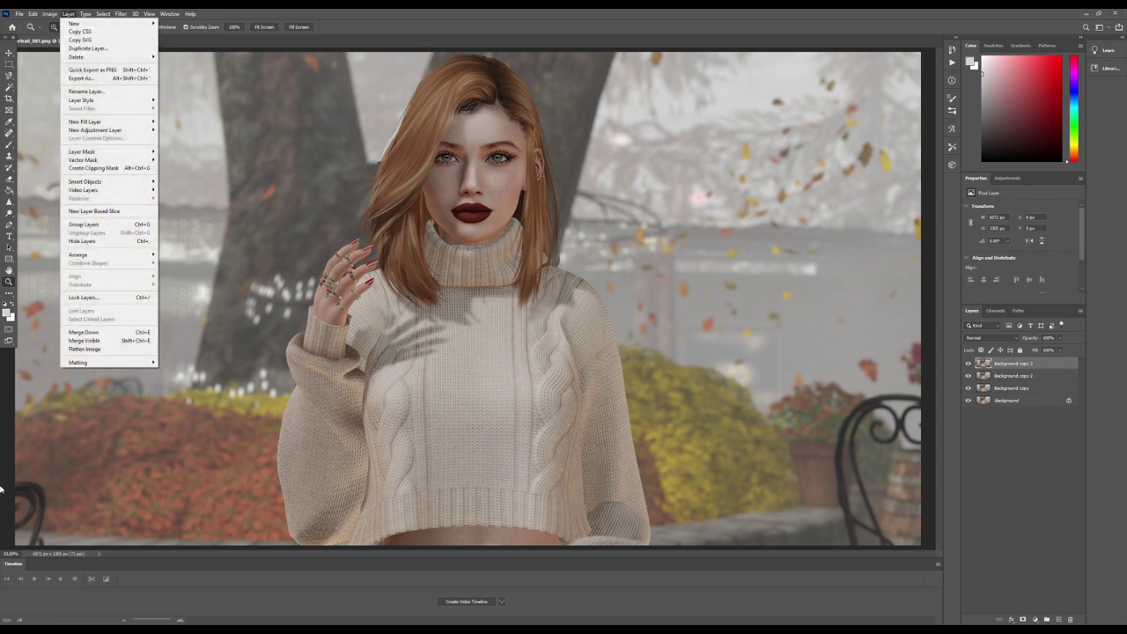
click(10, 537)
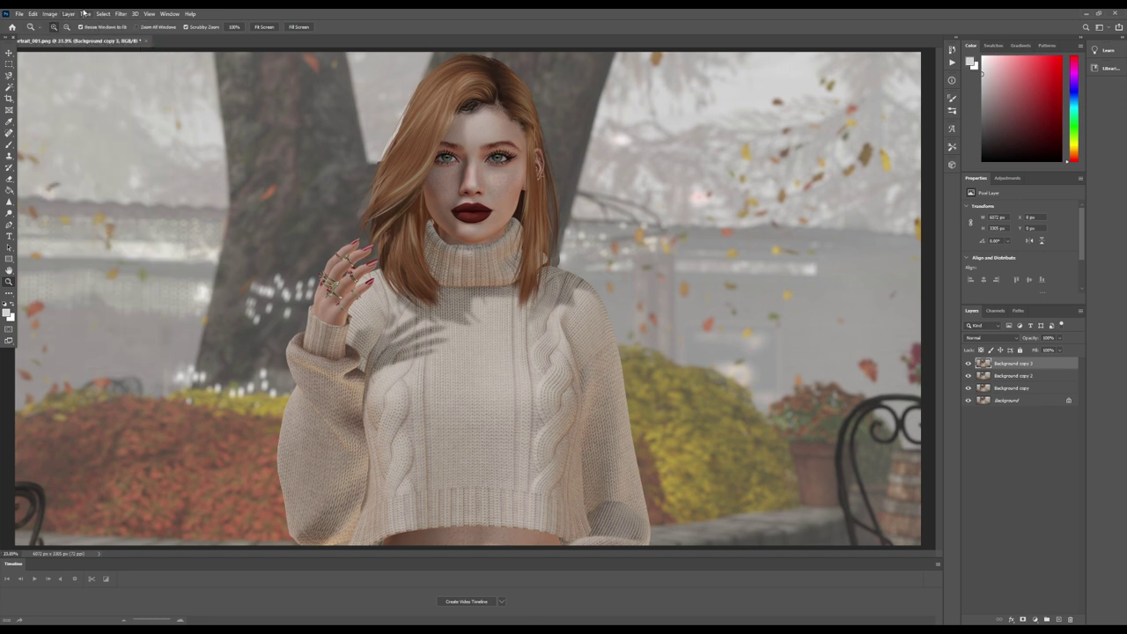
Apply a Gaussian Blur with a radius below 10 pixels to the whole Background copy 3 layer
click(120, 15)
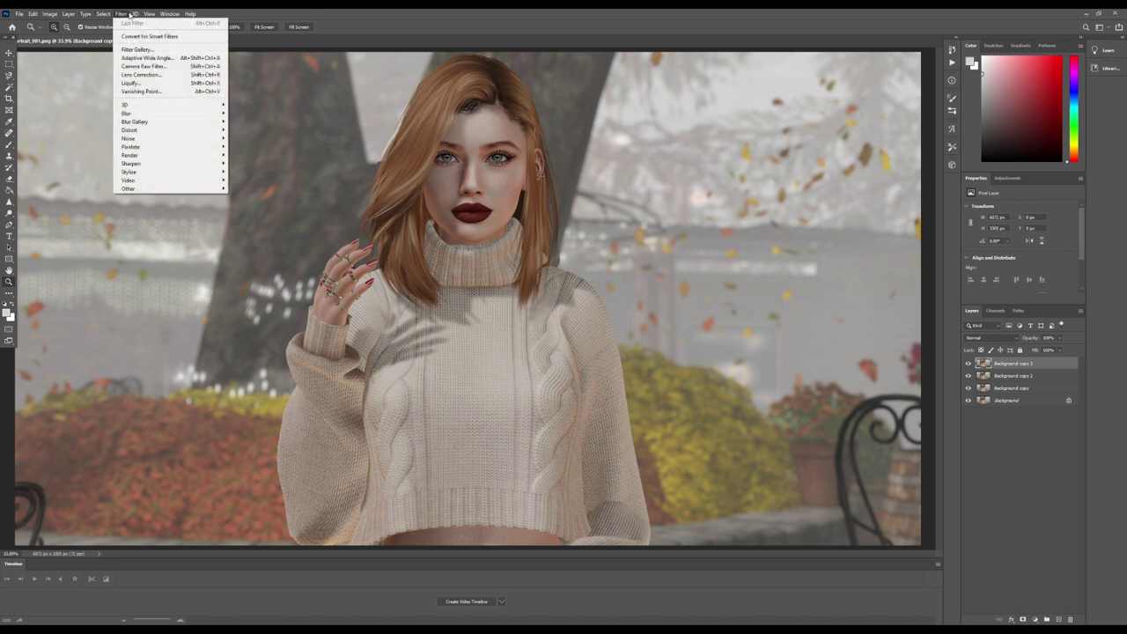
mouse_move(169, 13)
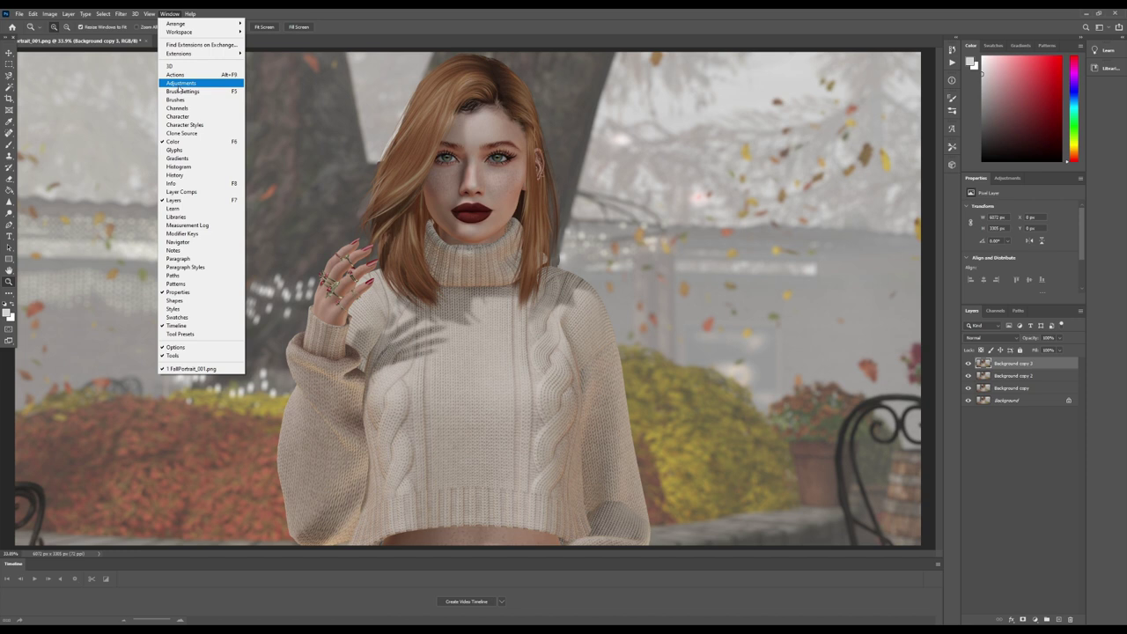
mouse_move(121, 13)
mouse_move(142, 115)
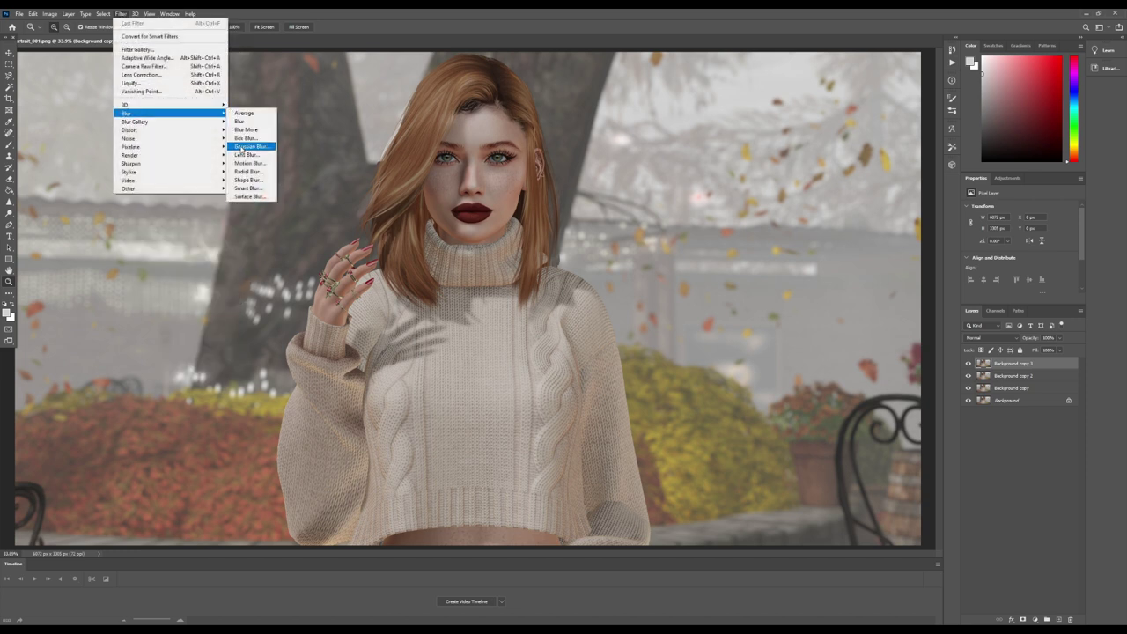
click(238, 146)
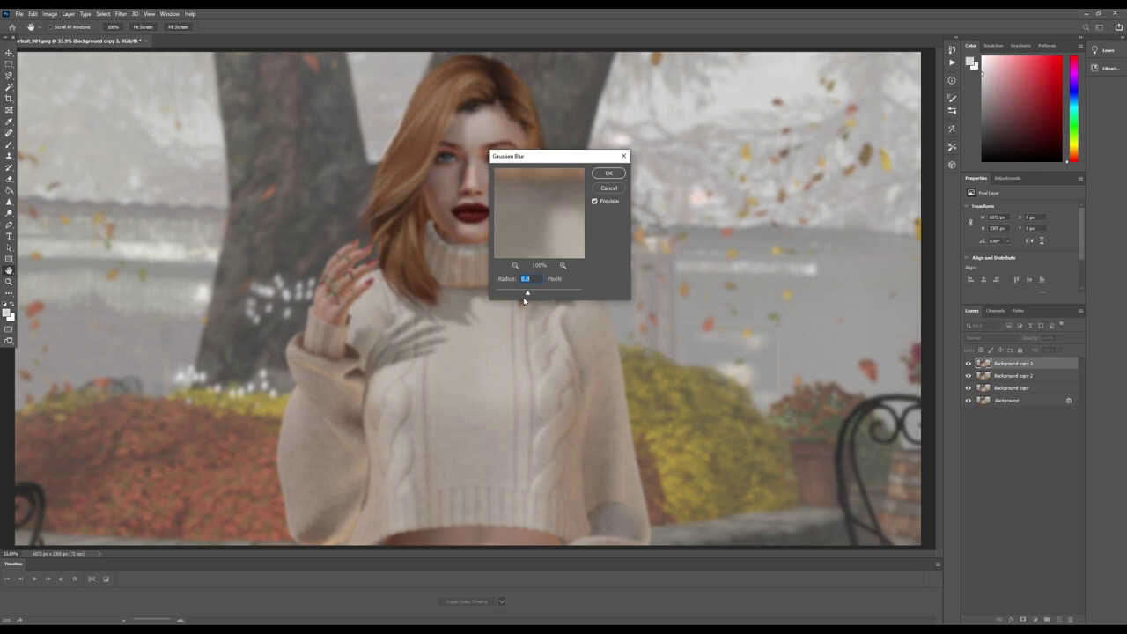
click(609, 173)
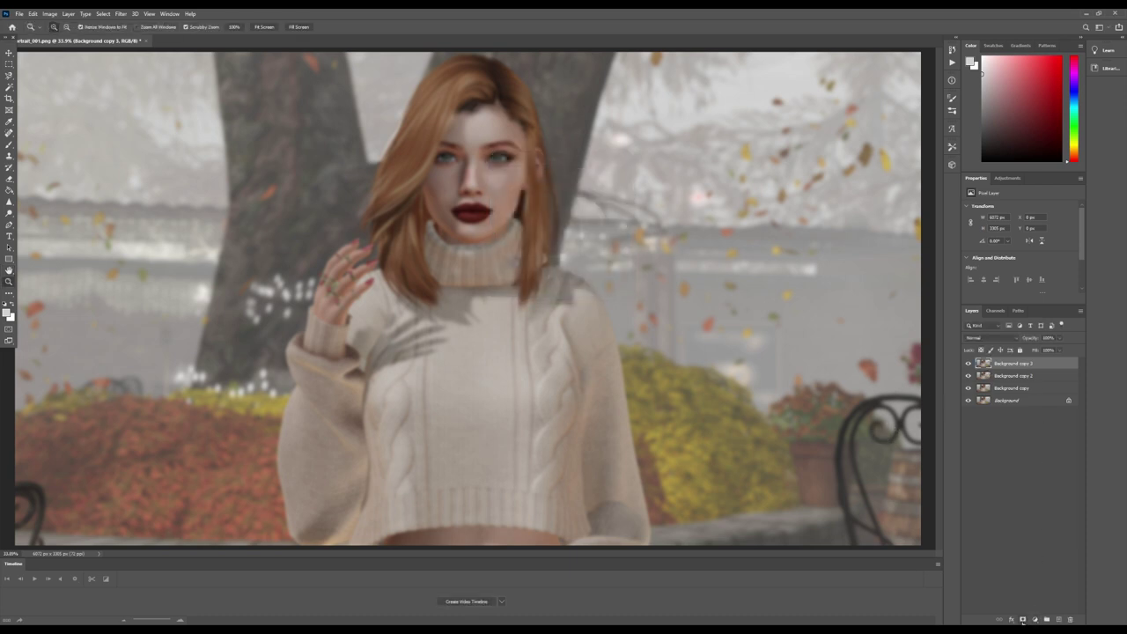
Add a layer mask to the blurred layer and set up a large black brush with 0% hardness
click(1023, 620)
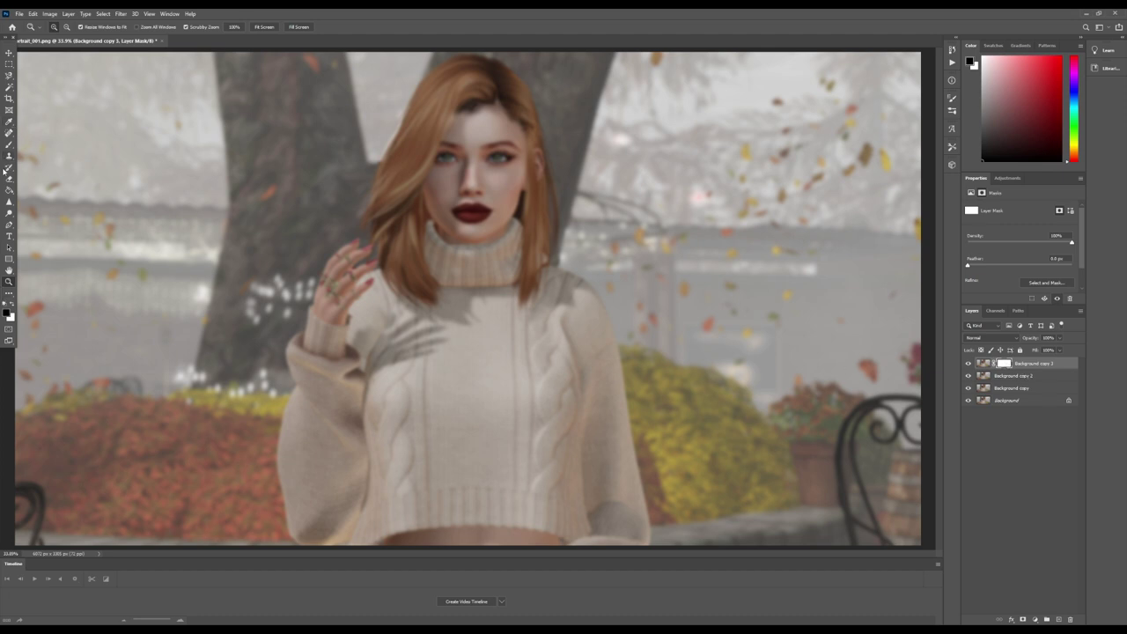
key(b)
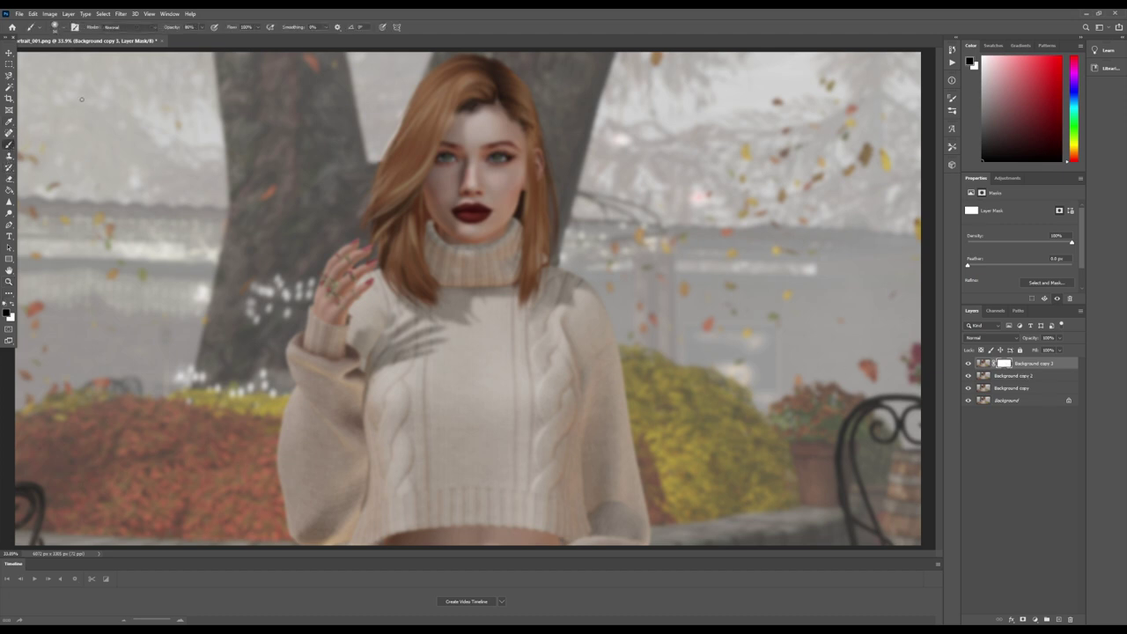
click(60, 28)
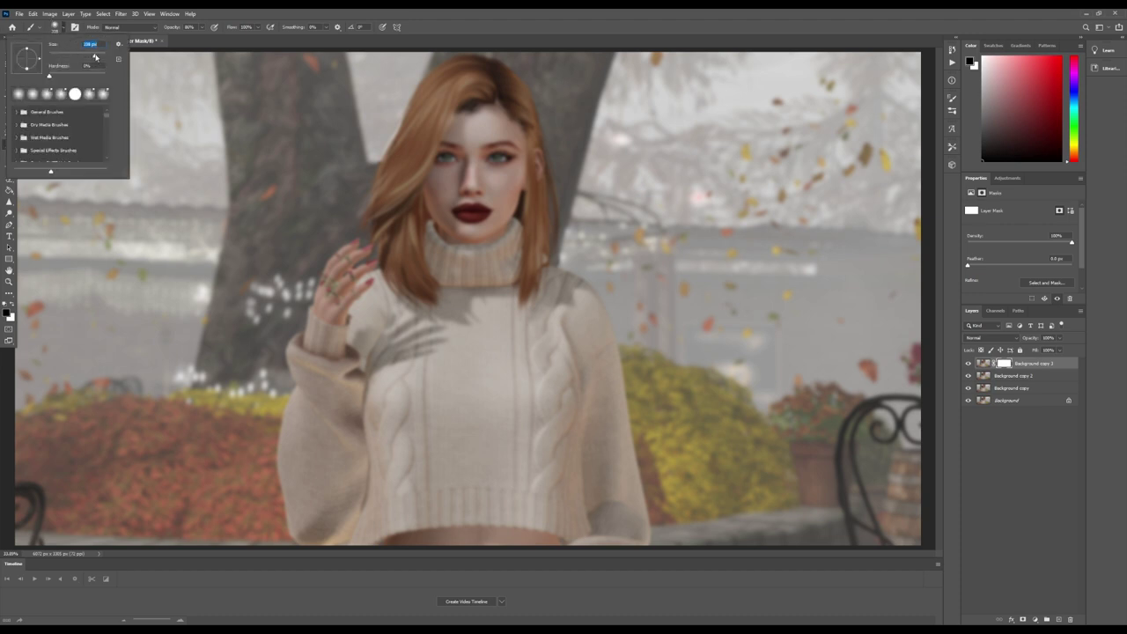
click(96, 56)
key(Return)
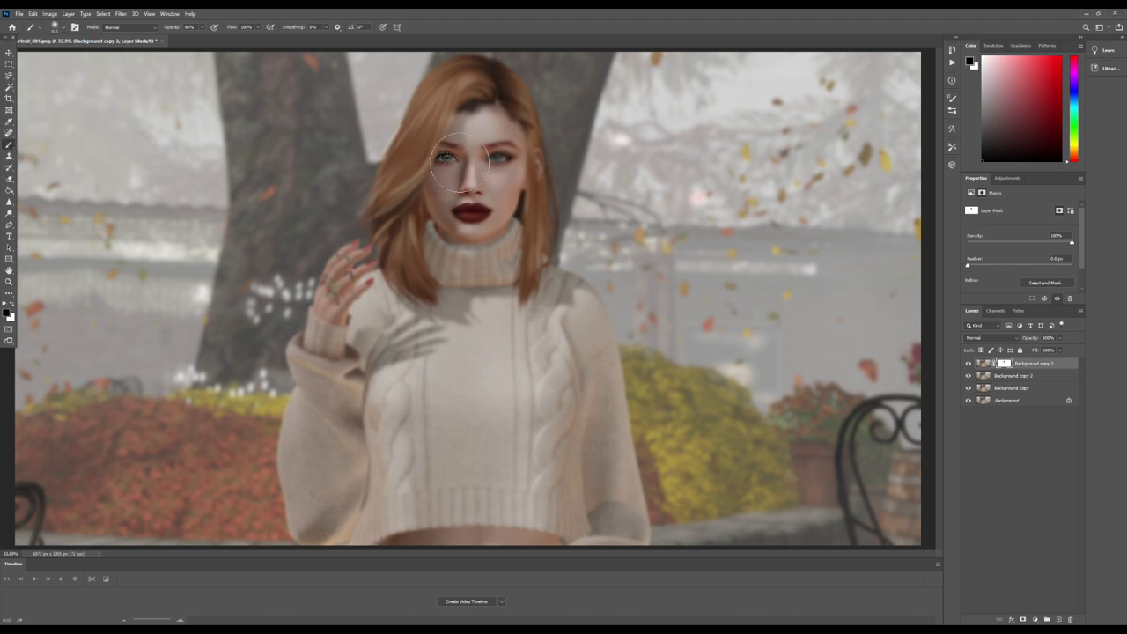
Mask the blur off the woman's face, hair, hand and sweater, and compare the image with and without the layer
mouse_move(460, 162)
mouse_down()
mouse_move(472, 189)
mouse_move(493, 141)
mouse_move(471, 114)
mouse_move(455, 126)
mouse_move(436, 194)
mouse_move(449, 218)
mouse_move(496, 209)
mouse_move(506, 157)
mouse_move(513, 185)
mouse_up()
mouse_move(437, 272)
mouse_down()
mouse_move(421, 349)
mouse_move(444, 297)
mouse_move(457, 407)
mouse_move(488, 426)
mouse_move(520, 331)
mouse_move(511, 337)
mouse_move(514, 424)
mouse_move(500, 403)
mouse_move(519, 314)
mouse_move(555, 380)
mouse_move(546, 300)
mouse_move(558, 306)
mouse_move(582, 473)
mouse_move(582, 415)
mouse_move(600, 504)
mouse_move(598, 549)
mouse_move(524, 516)
mouse_move(369, 545)
mouse_move(320, 521)
mouse_up()
drag(315, 436, 317, 469)
mouse_move(339, 327)
mouse_down()
mouse_move(361, 265)
mouse_move(337, 332)
mouse_move(328, 318)
mouse_move(317, 383)
mouse_move(317, 357)
mouse_move(316, 420)
mouse_up()
mouse_move(304, 487)
mouse_down()
mouse_move(385, 558)
mouse_move(609, 512)
mouse_move(403, 494)
mouse_move(429, 445)
mouse_up()
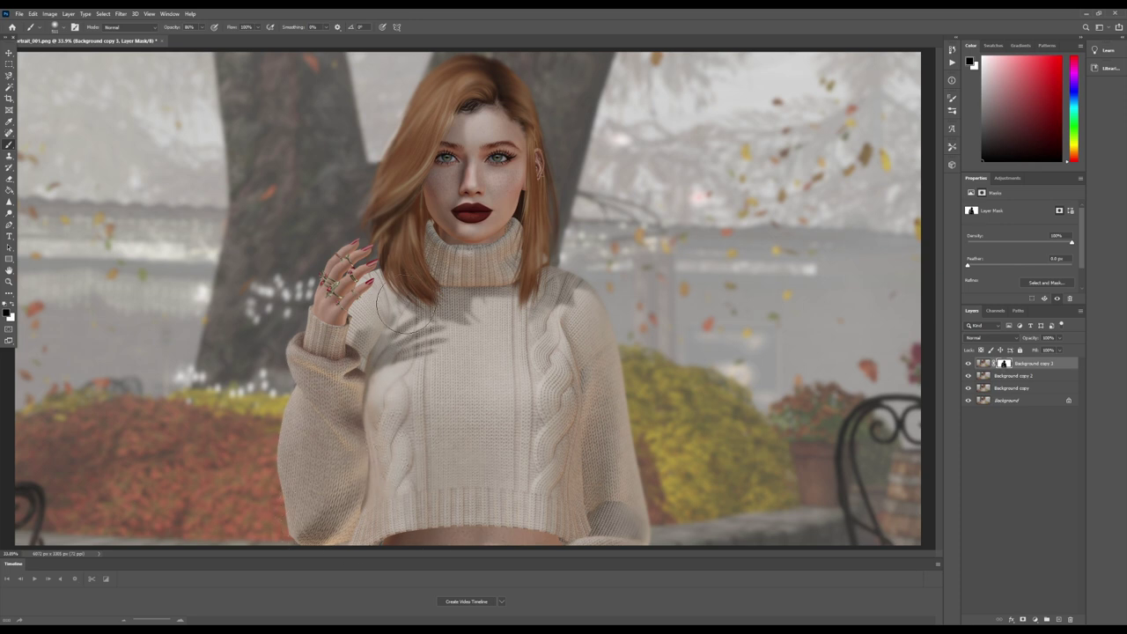
mouse_move(401, 231)
mouse_down()
mouse_move(448, 115)
mouse_move(433, 157)
mouse_move(460, 99)
mouse_move(475, 96)
mouse_move(463, 90)
mouse_move(495, 102)
mouse_move(501, 123)
mouse_move(484, 91)
mouse_move(454, 105)
mouse_move(425, 158)
mouse_move(412, 235)
mouse_move(456, 169)
mouse_move(515, 160)
mouse_move(506, 118)
mouse_move(512, 295)
mouse_move(568, 306)
mouse_move(633, 557)
mouse_move(622, 539)
mouse_move(594, 539)
mouse_move(614, 535)
mouse_move(575, 314)
mouse_move(536, 301)
mouse_move(556, 433)
mouse_move(510, 455)
mouse_move(483, 412)
mouse_move(455, 322)
mouse_move(454, 119)
mouse_move(473, 84)
mouse_move(485, 92)
mouse_move(481, 163)
mouse_move(499, 151)
mouse_move(514, 216)
mouse_move(466, 255)
mouse_move(444, 249)
mouse_move(394, 280)
mouse_up()
click(969, 363)
click(969, 366)
Paint white on the mask with a smaller soft brush to restore the blur along the outer hair edge beside the forehead
key(z)
click(398, 142)
click(396, 139)
click(396, 140)
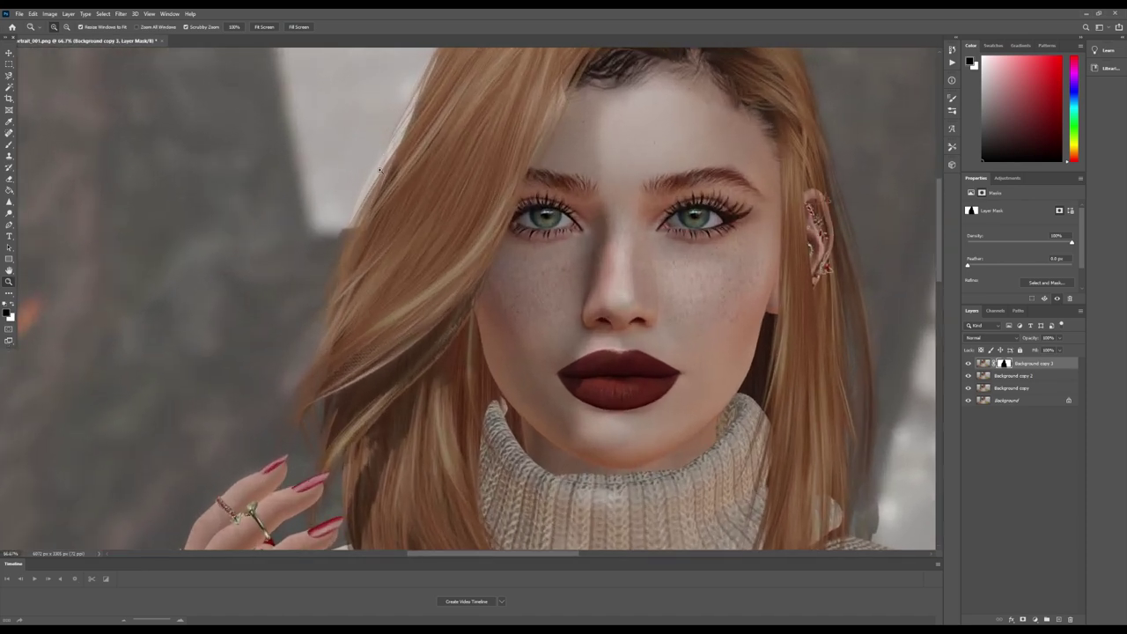
scroll(379, 211, up, 1)
drag(371, 143, 390, 192)
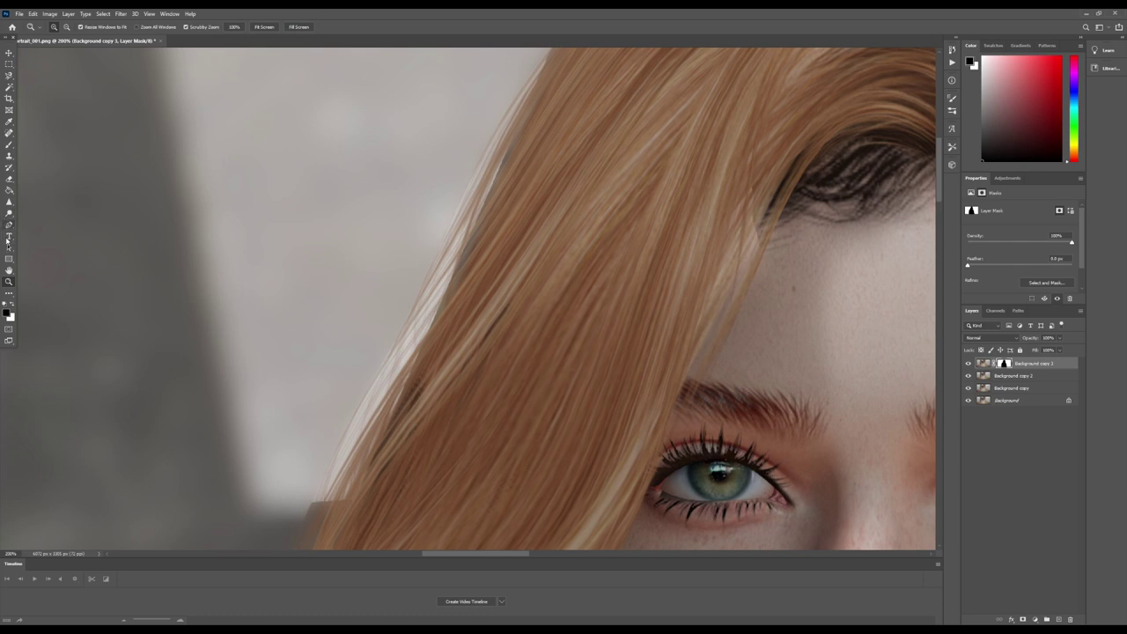
click(12, 304)
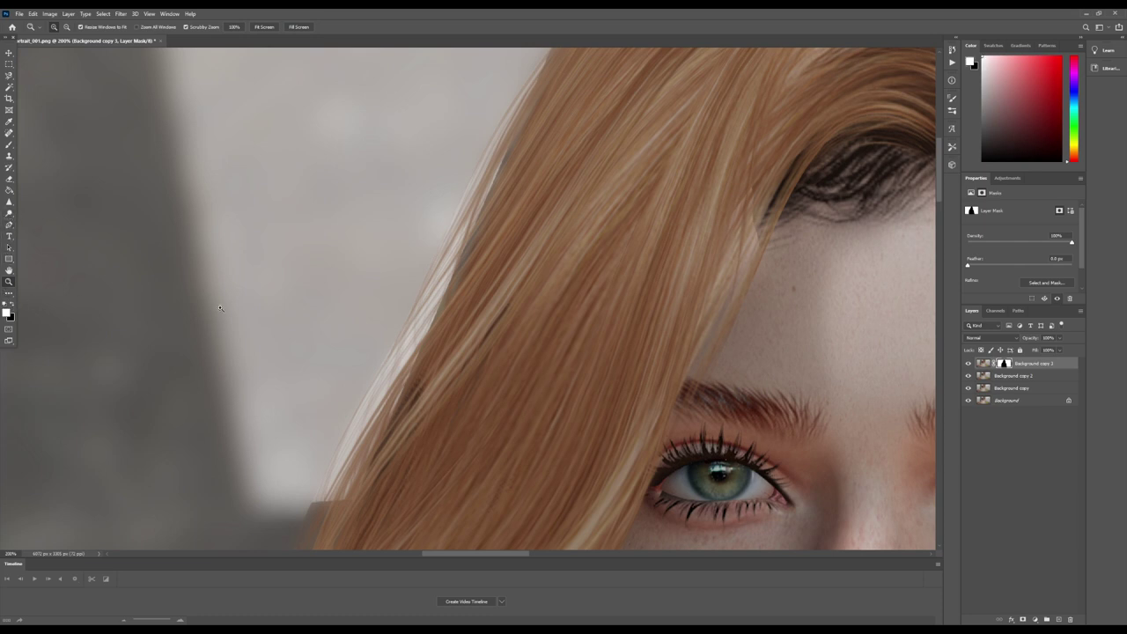
click(9, 143)
click(59, 28)
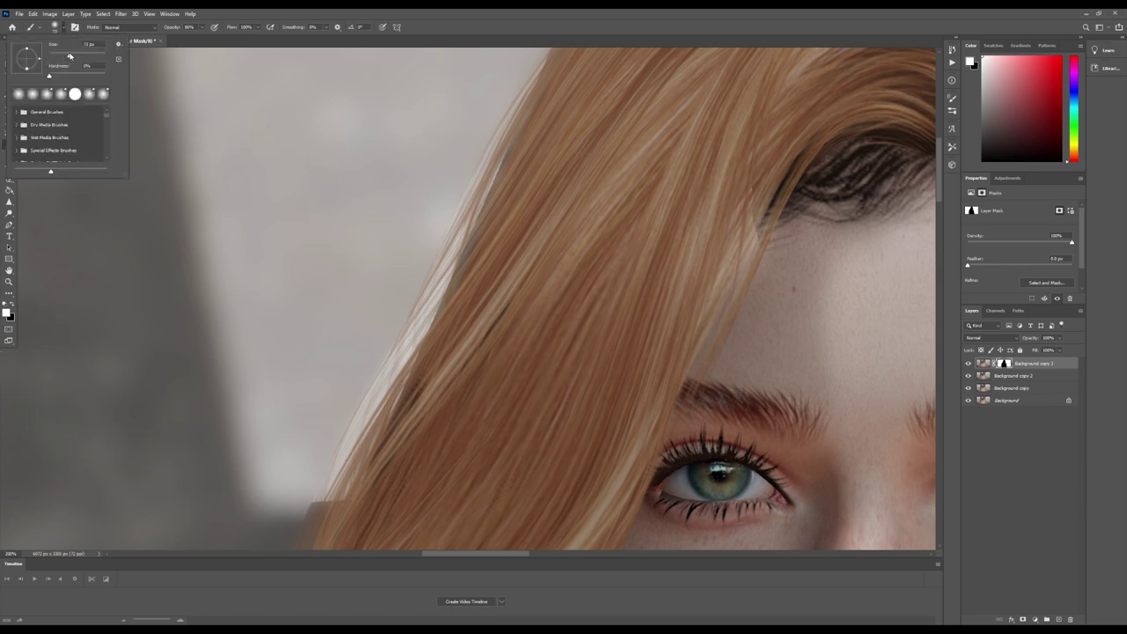
click(70, 57)
mouse_move(312, 481)
mouse_down()
mouse_move(295, 511)
mouse_move(317, 480)
mouse_move(310, 502)
mouse_move(336, 501)
mouse_move(288, 534)
mouse_move(429, 232)
mouse_move(403, 296)
mouse_move(431, 280)
mouse_move(308, 494)
mouse_move(428, 264)
mouse_move(444, 147)
mouse_move(437, 217)
mouse_move(514, 62)
mouse_move(433, 234)
mouse_move(311, 441)
mouse_move(287, 504)
mouse_up()
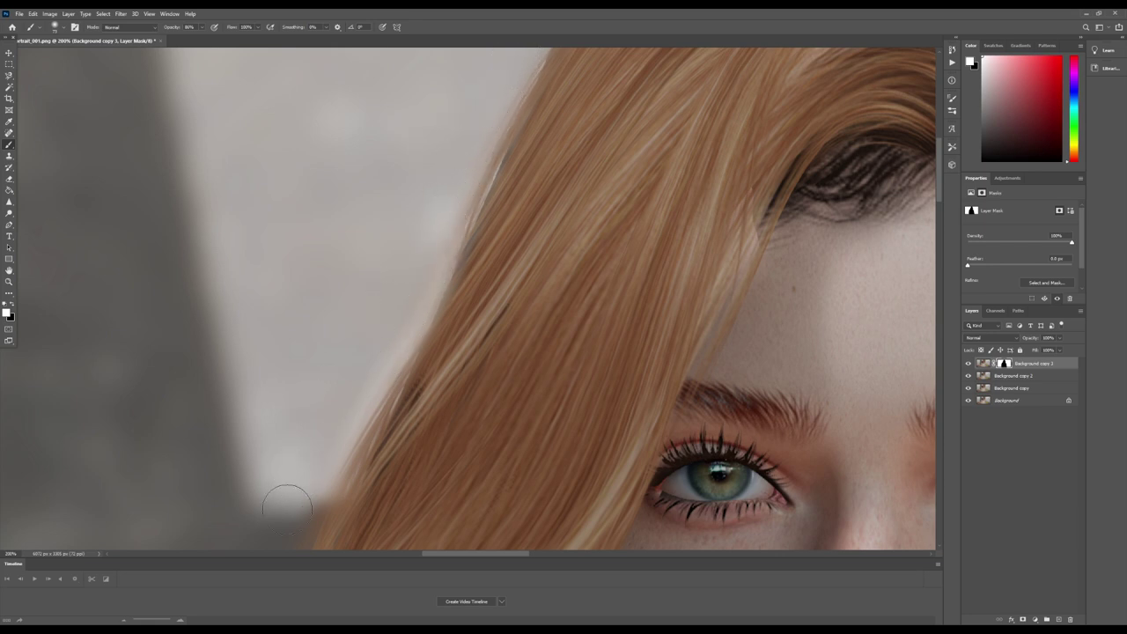
Check the lower hair edge and compare the full portrait with and without the blurred background layer
scroll(252, 390, down, 8)
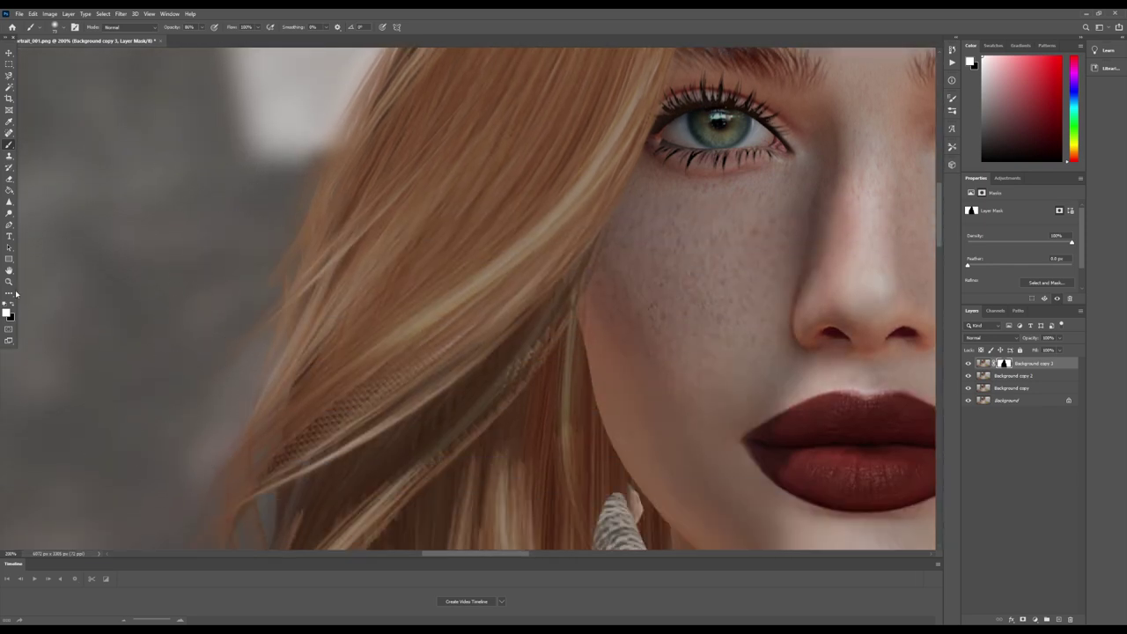
key(z)
click(293, 28)
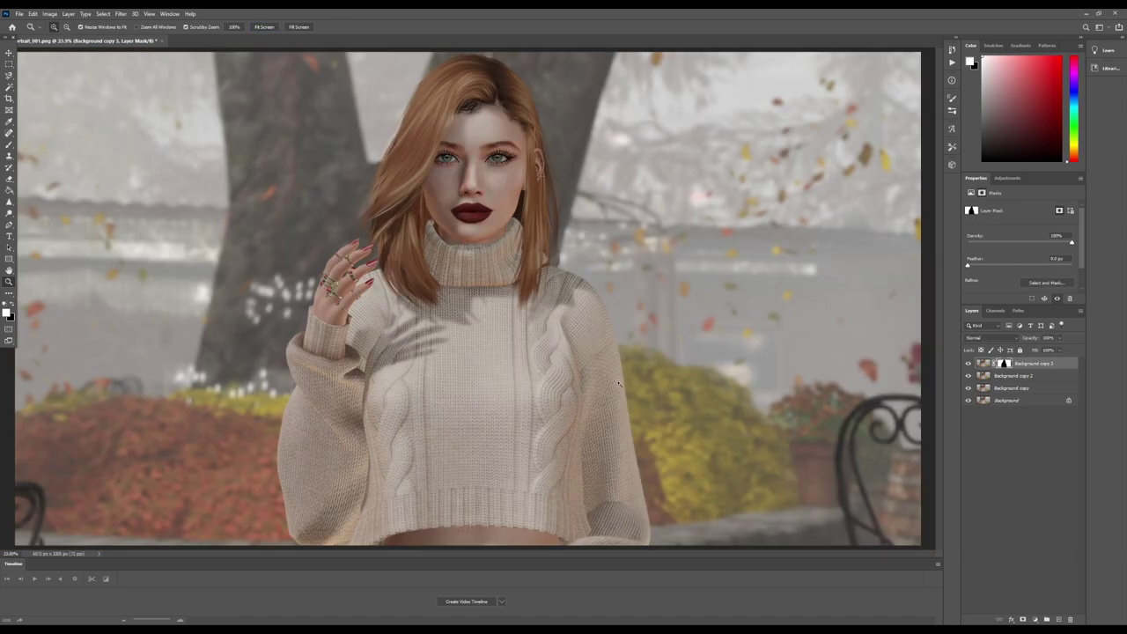
click(968, 364)
click(967, 363)
Paint black on the mask over the fingers and rings to remove the blur, and inspect the hand and cuff
click(9, 144)
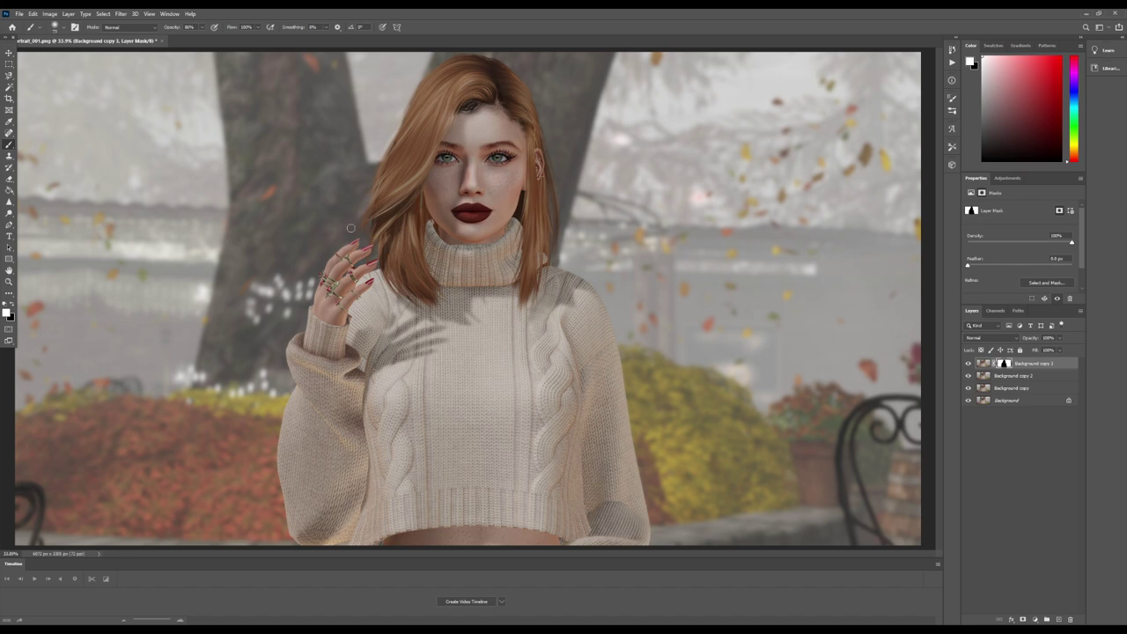
click(9, 283)
drag(340, 268, 337, 264)
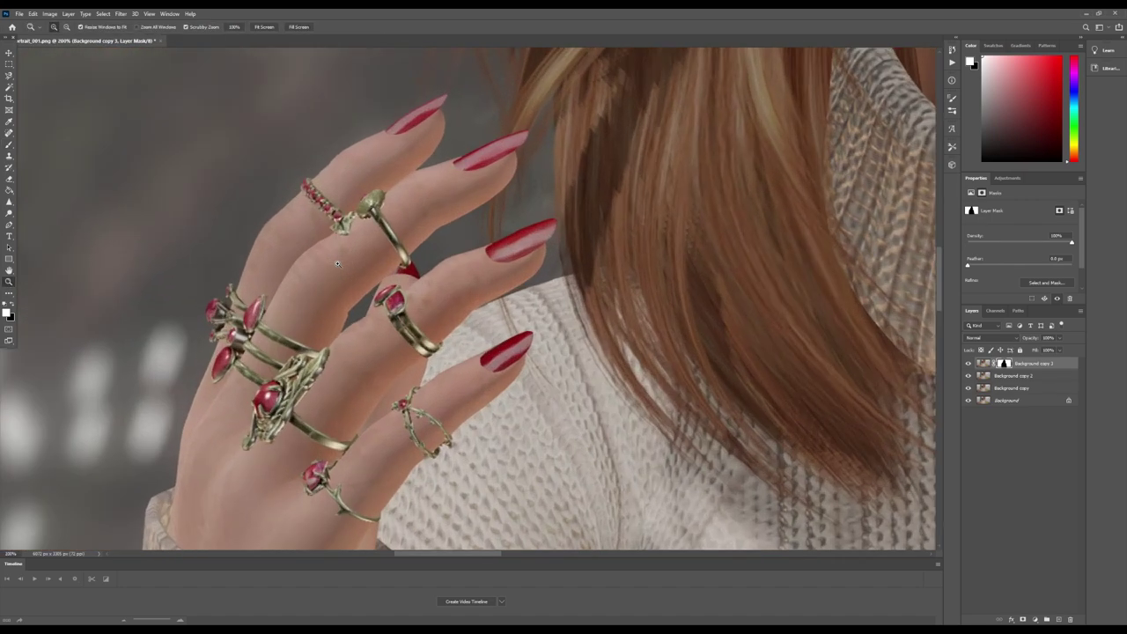
key(x)
click(8, 145)
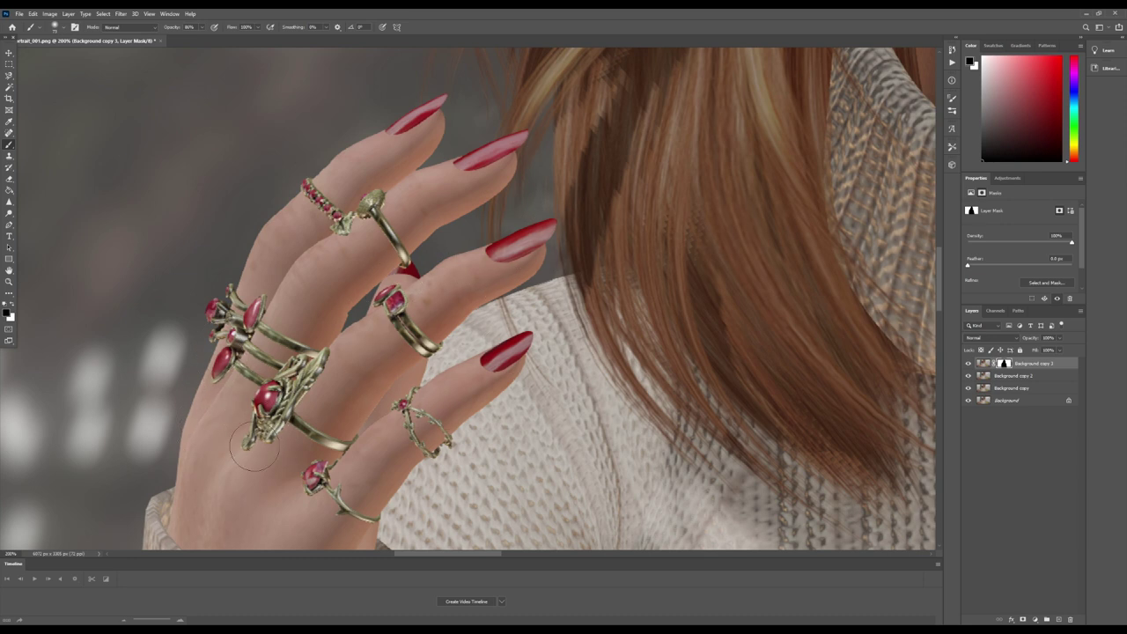
scroll(198, 462, down, 2)
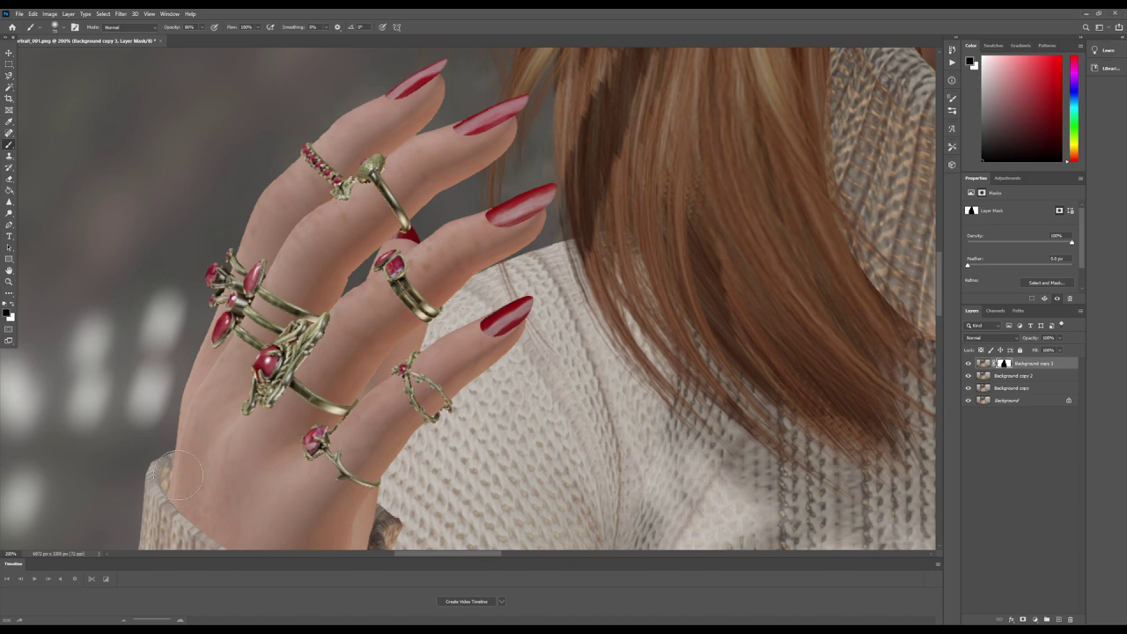
scroll(284, 222, up, 4)
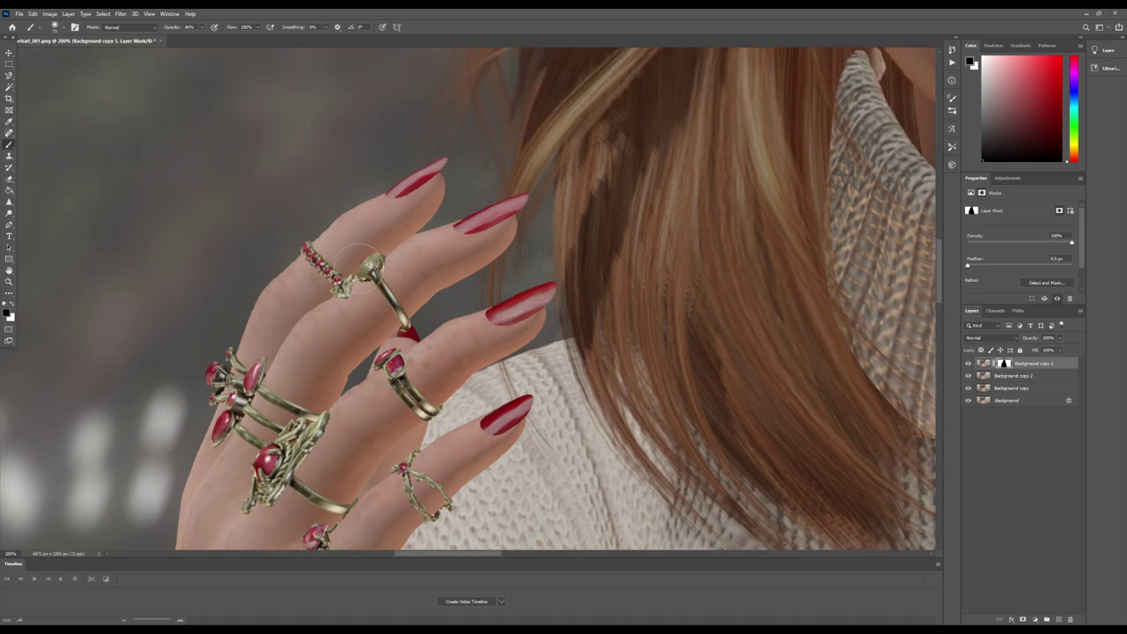
scroll(357, 326, down, 8)
scroll(357, 330, down, 6)
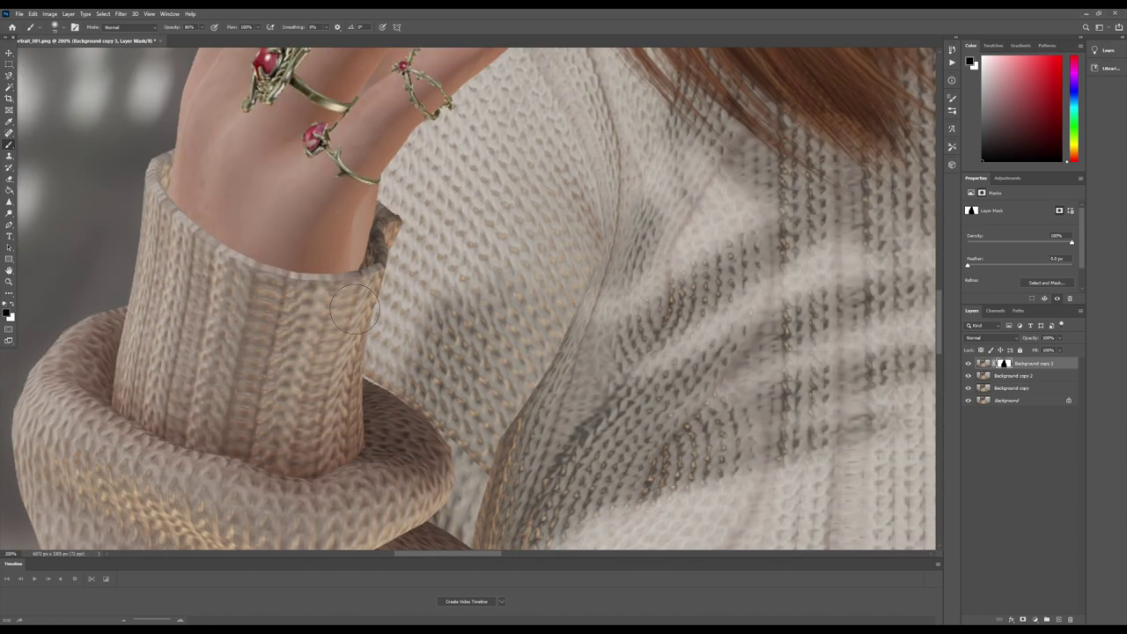
Merge Background copy, Background copy 2 and the masked Background copy 3 into one layer above the original Background
click(9, 287)
click(265, 28)
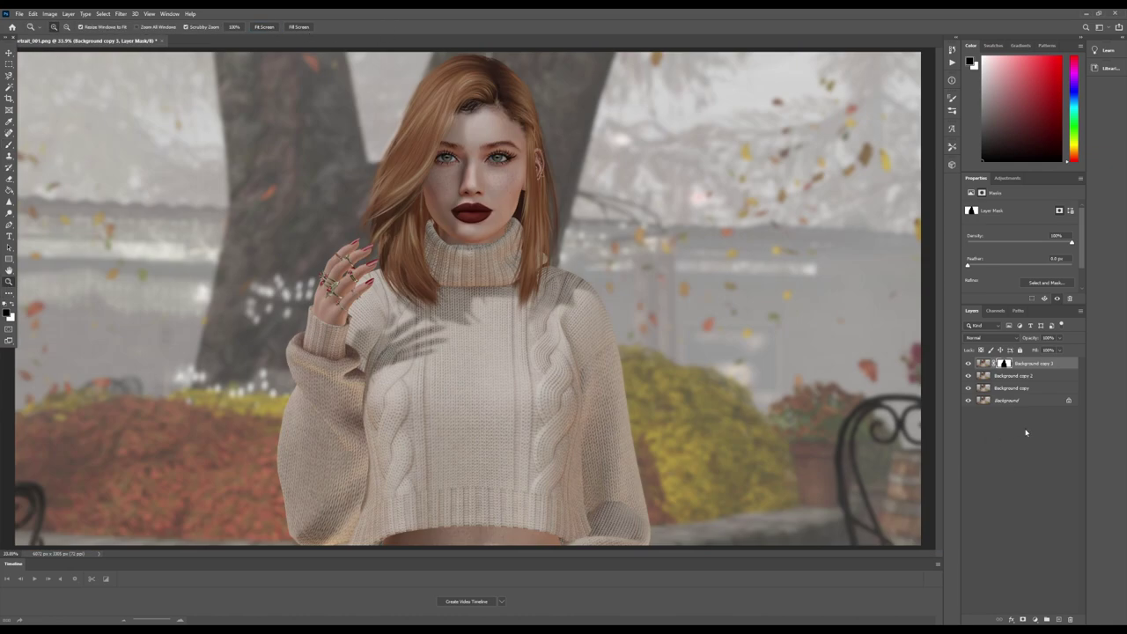
shift+click(1038, 389)
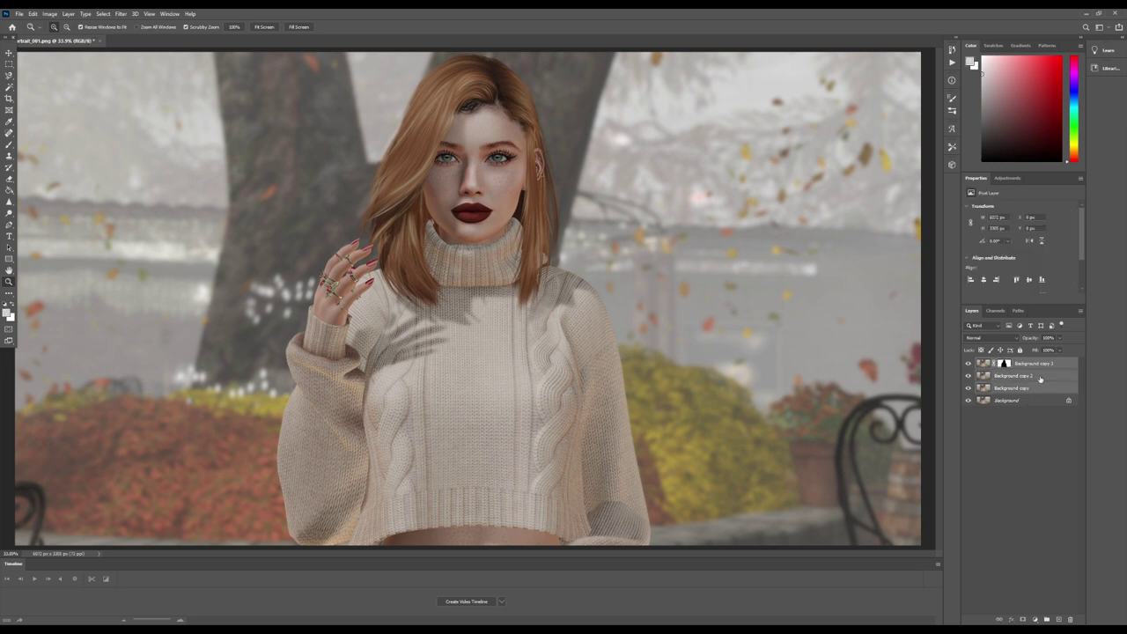
right_click(1039, 378)
click(1040, 266)
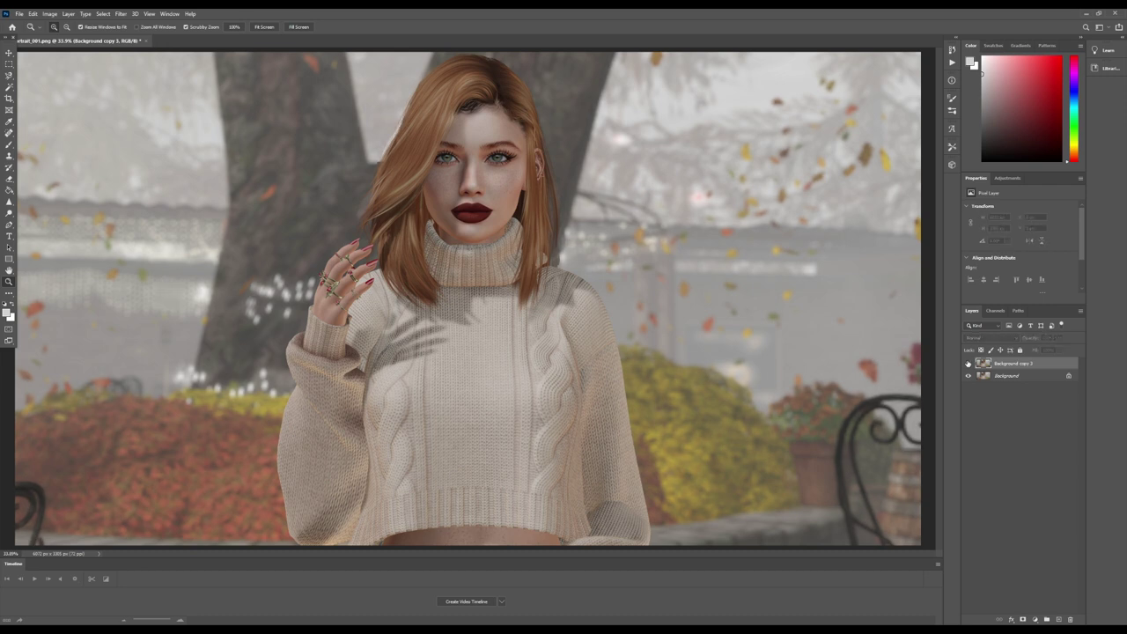
Play the RS I - Indie action on Background copy 3 to add its color-grading group
click(169, 13)
click(167, 75)
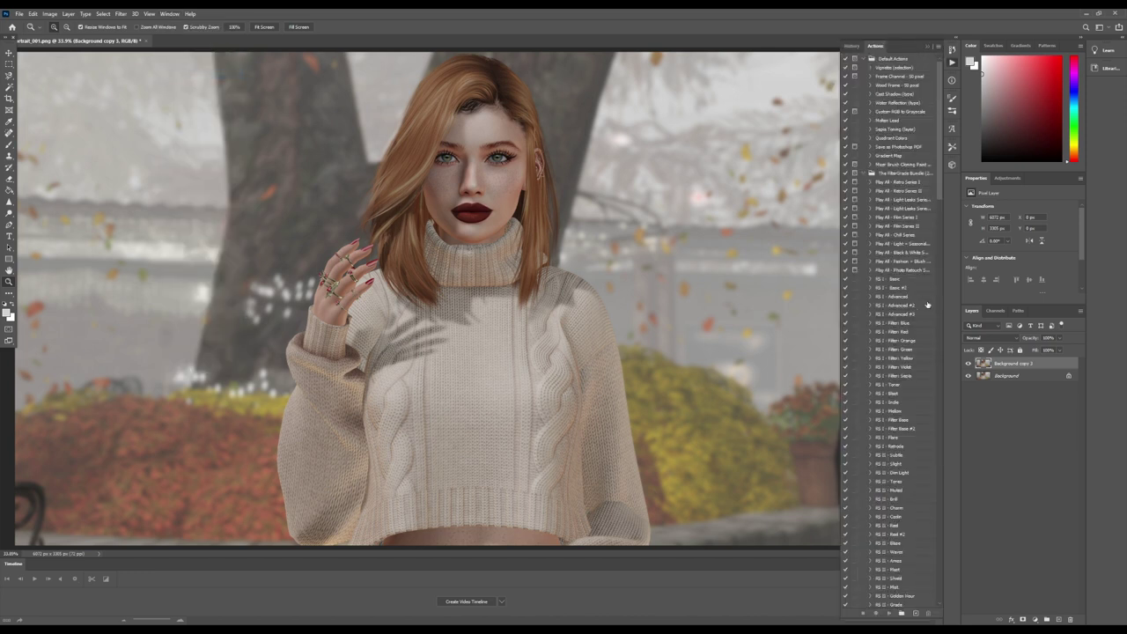
click(890, 403)
click(889, 612)
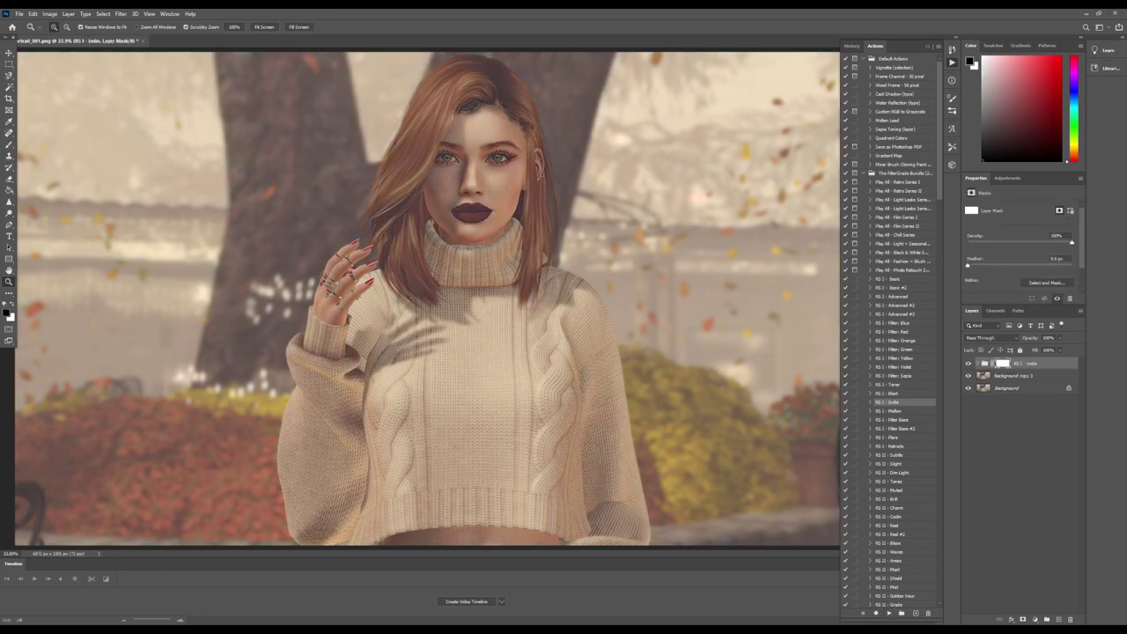
click(927, 47)
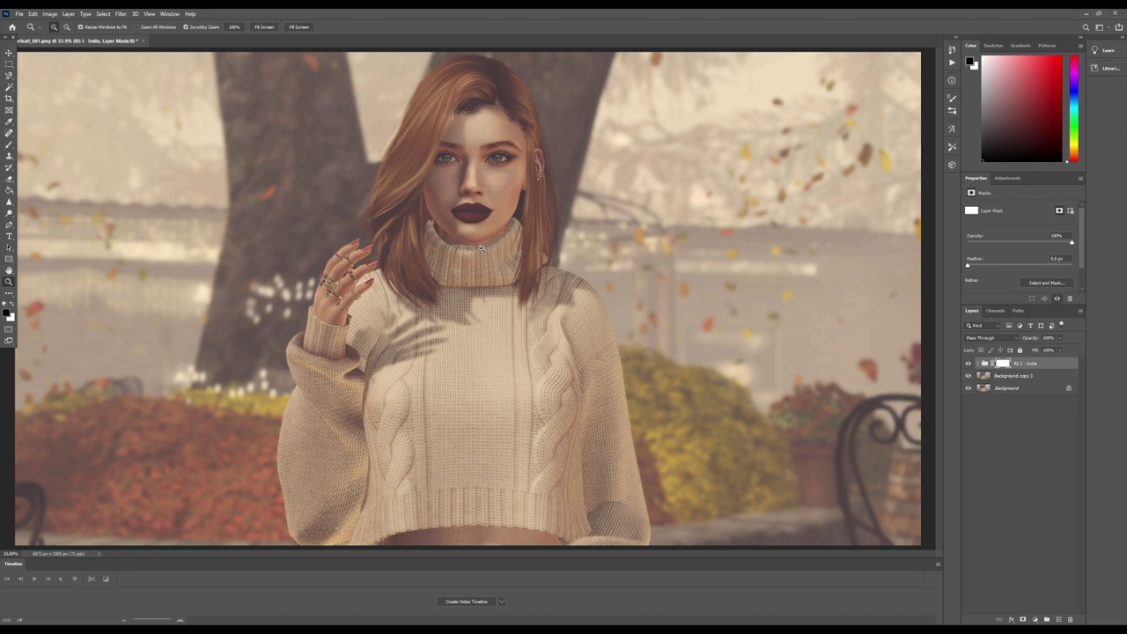
Expand the Indie group, hide its Photo Filter layer, and compare the Brightness and Gradient Map layers on and off
click(978, 364)
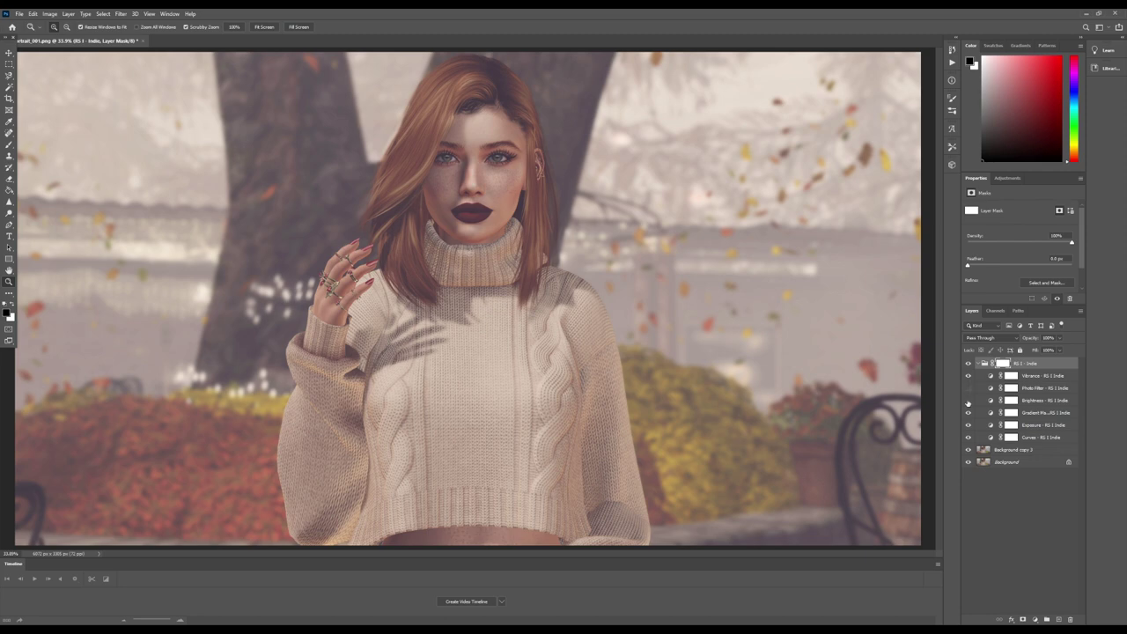
click(968, 401)
click(967, 402)
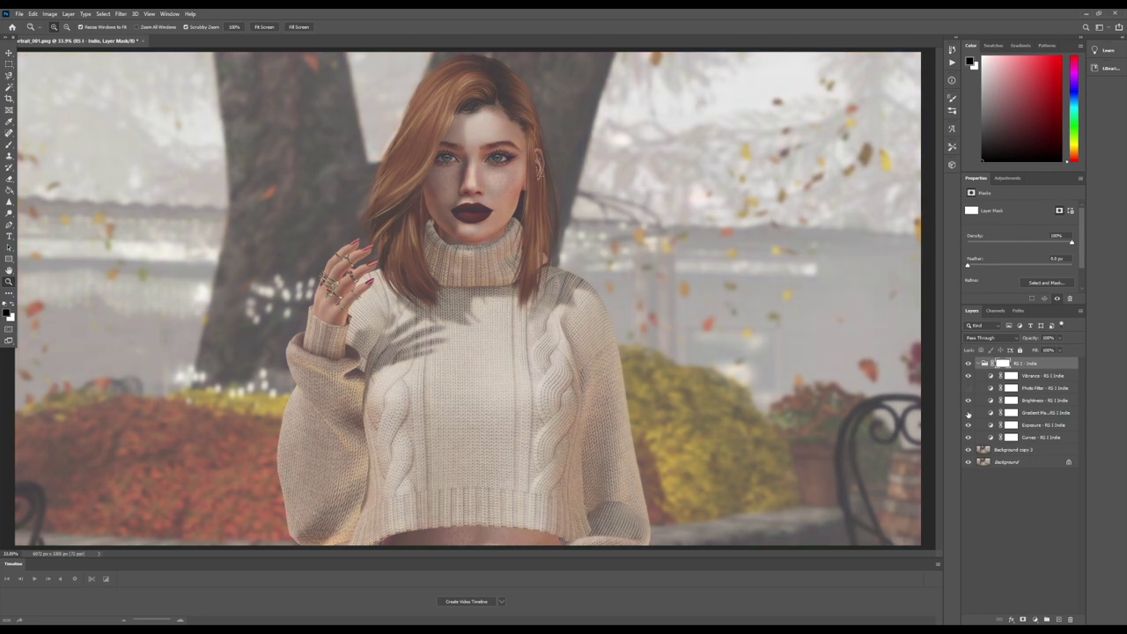
click(968, 414)
click(968, 414)
click(967, 413)
Adjust the opacity of the Indie group's Gradient Map layer, compare its effect, and hide the layer
click(984, 414)
click(1059, 338)
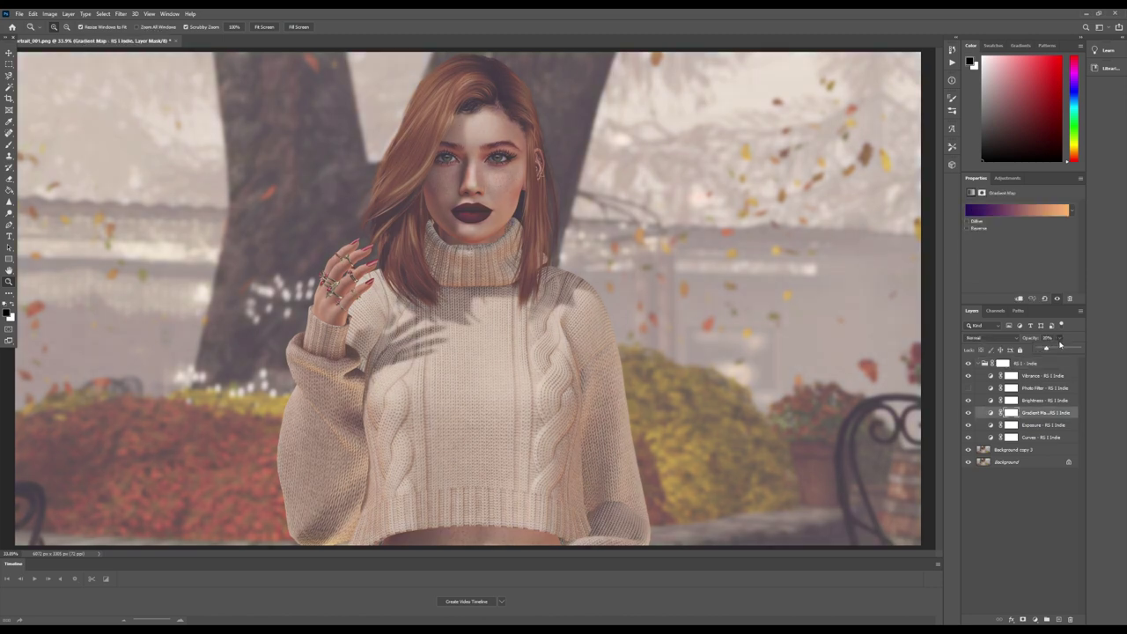
drag(1046, 348, 1042, 351)
click(969, 414)
click(968, 414)
click(969, 414)
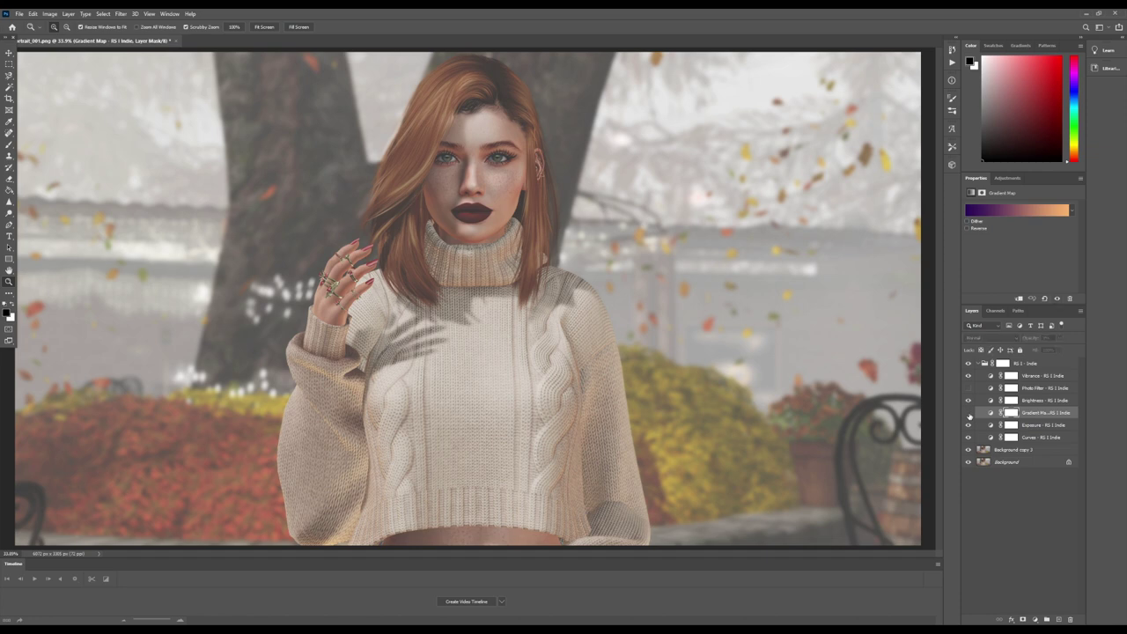
Check the effect of the Exposure and Curves layers and compare the portrait with and without the whole Indie group
click(969, 437)
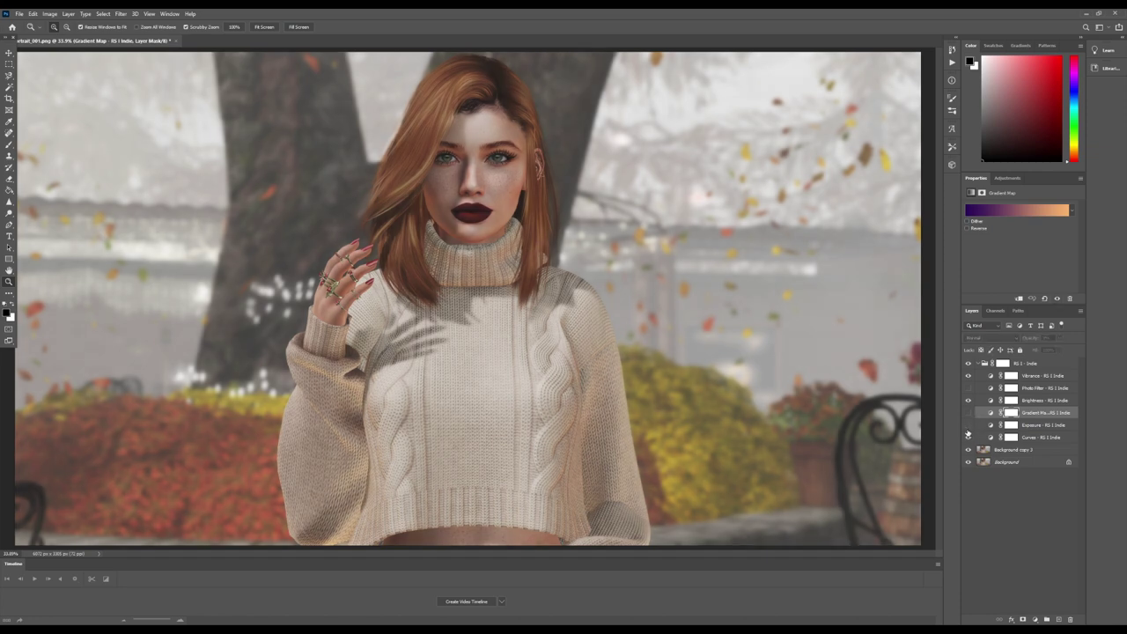
click(969, 436)
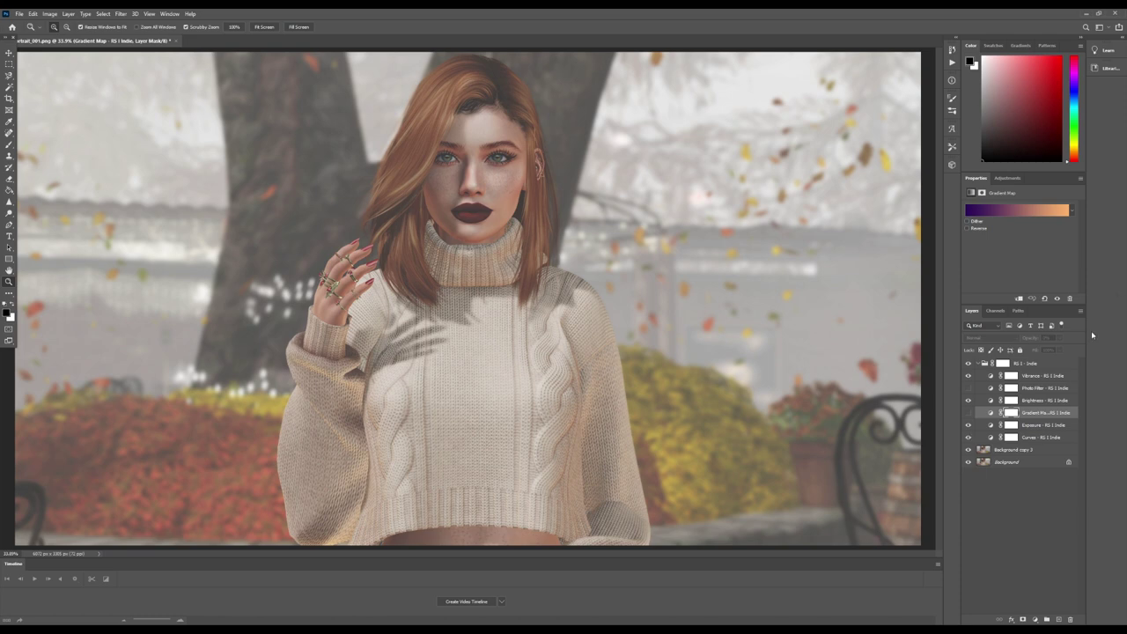
click(968, 363)
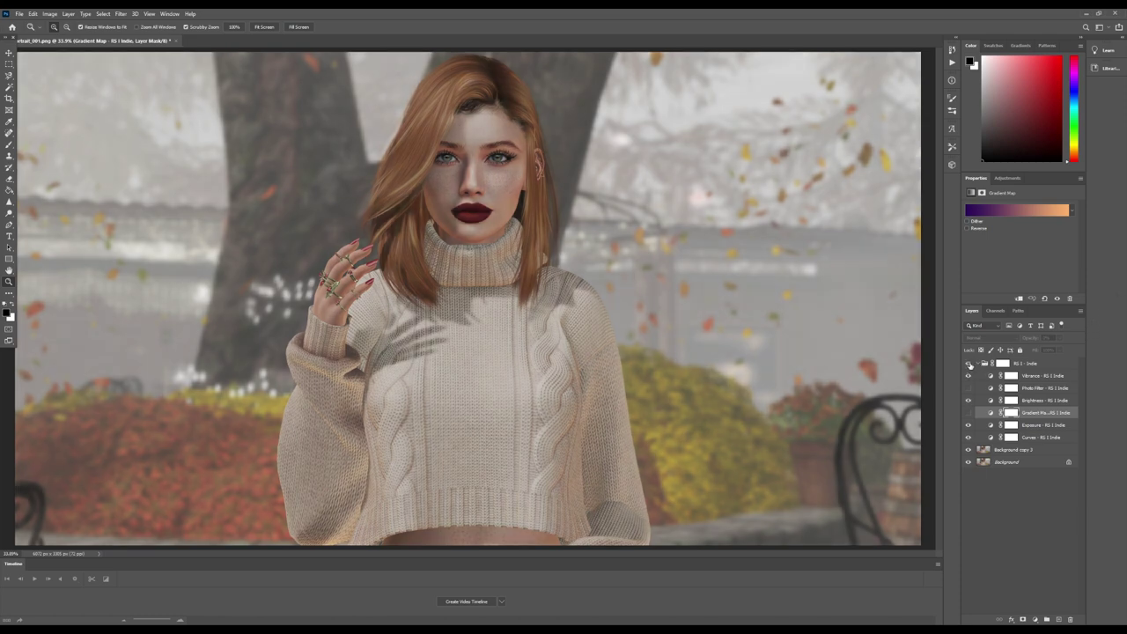
click(969, 363)
click(968, 363)
click(968, 362)
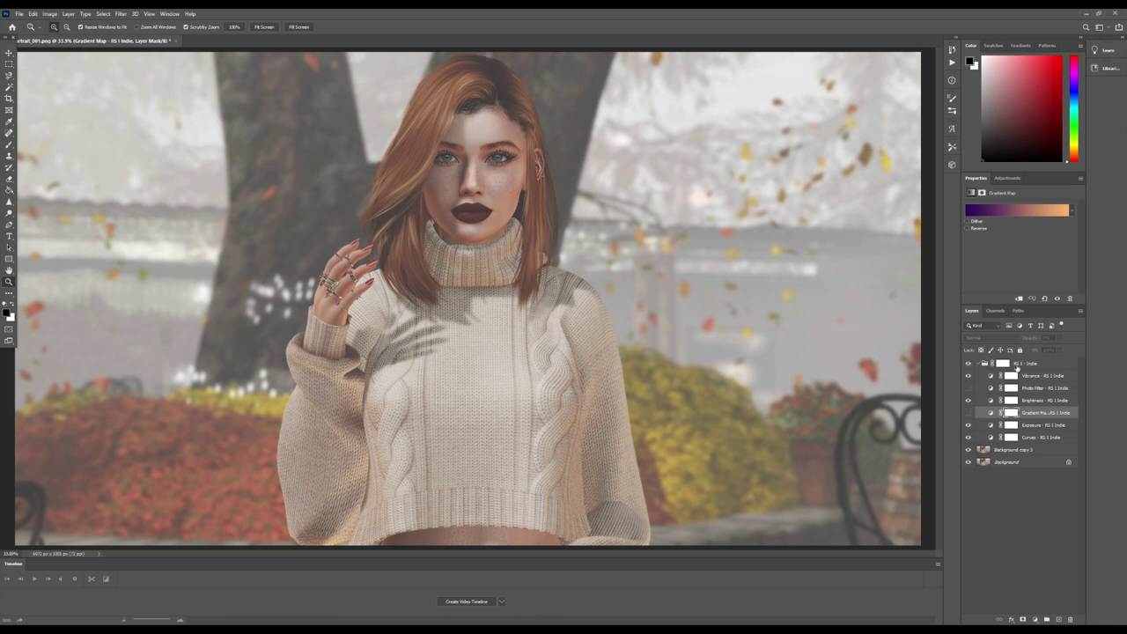
Merge the RS I - Indie group with Background copy 3 into one layer above the original Background
click(1047, 364)
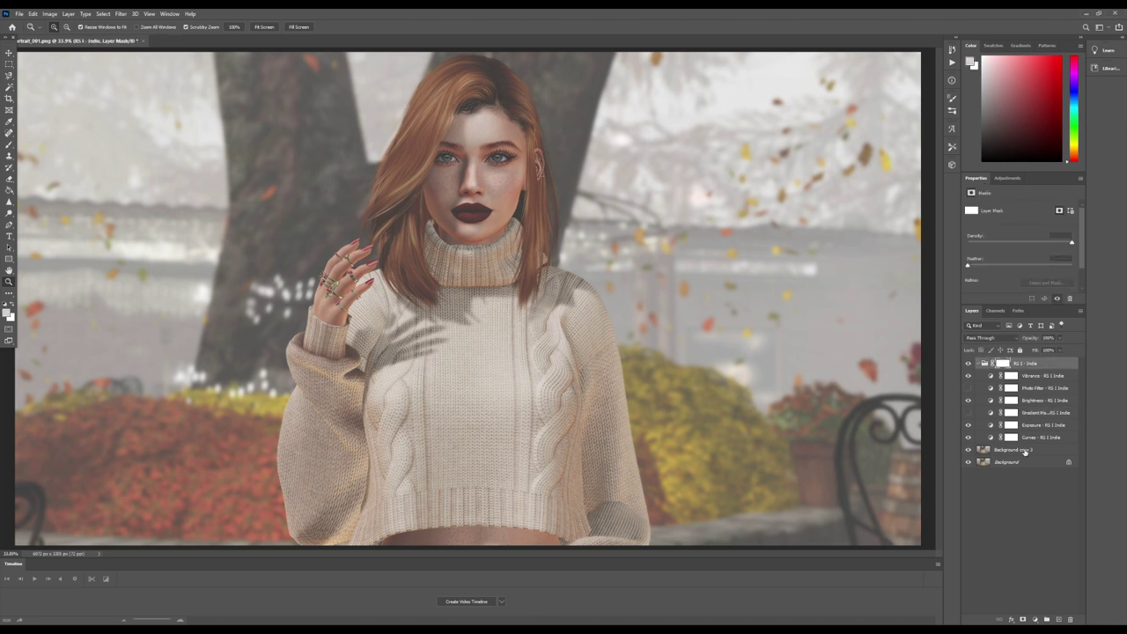
right_click(1048, 358)
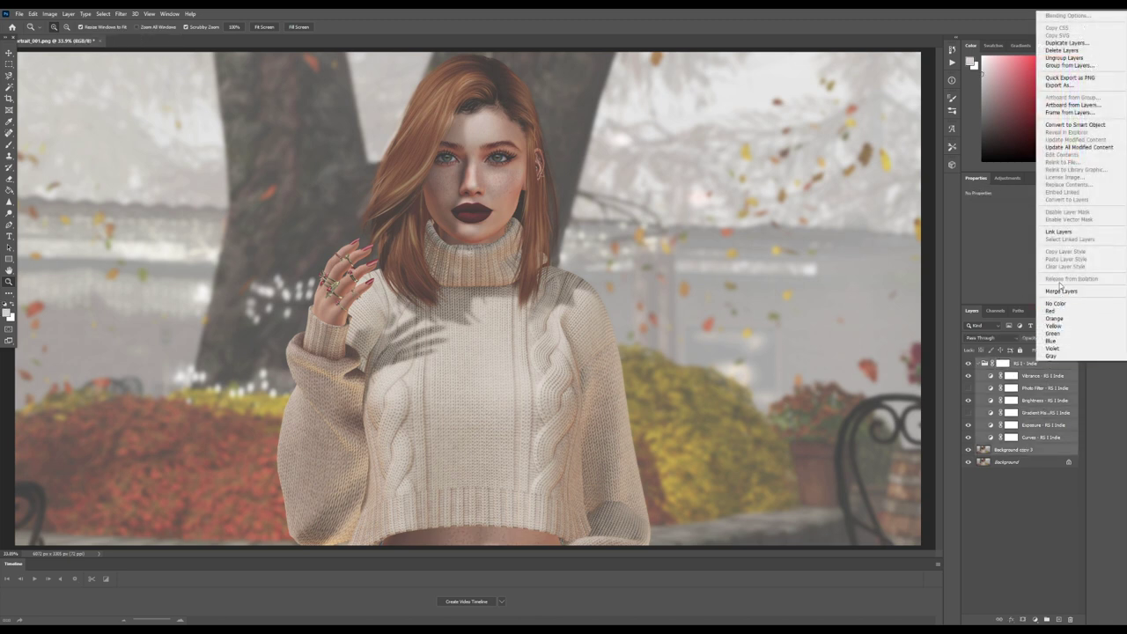
click(1070, 291)
Compare the finished portrait with the original Background by switching the merged RS I - Indie layer off and on
click(968, 363)
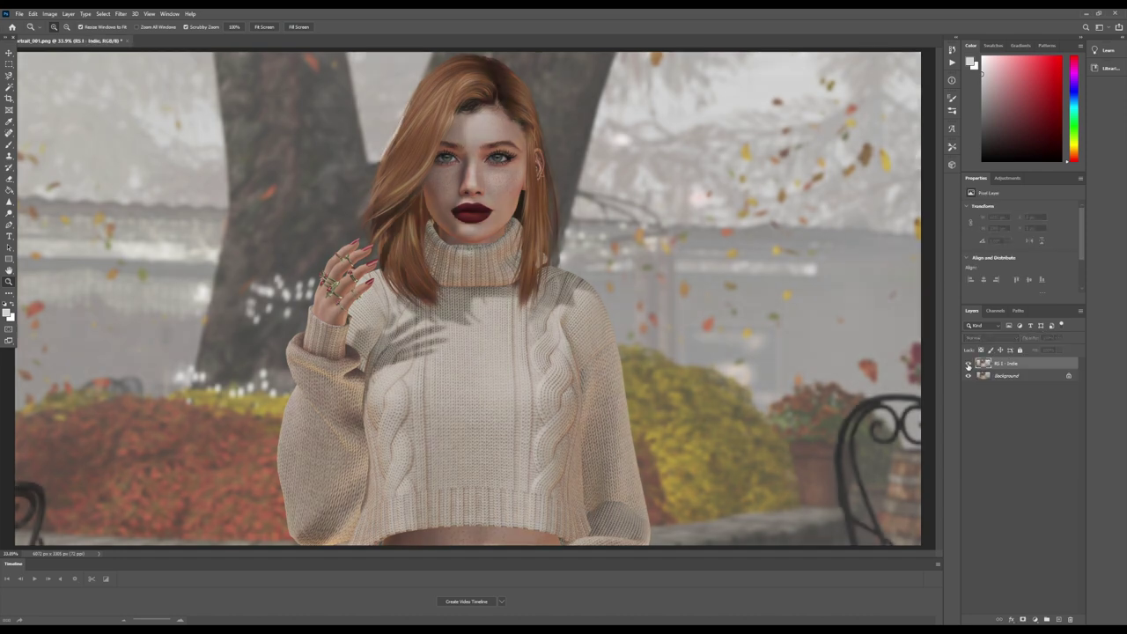
click(968, 364)
click(967, 363)
click(967, 364)
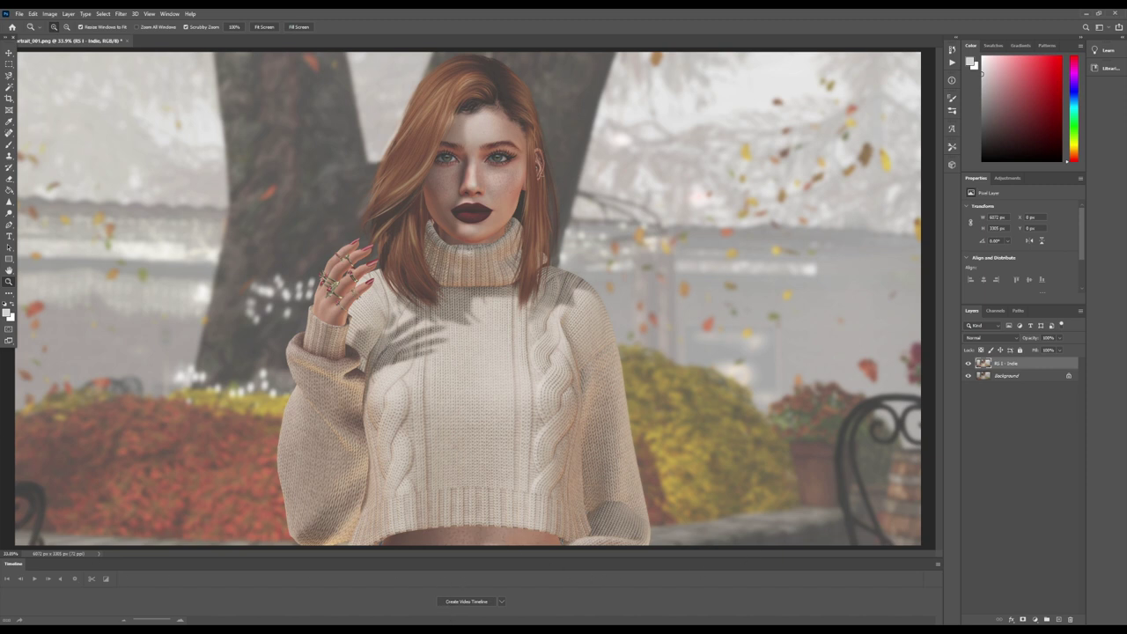
click(968, 363)
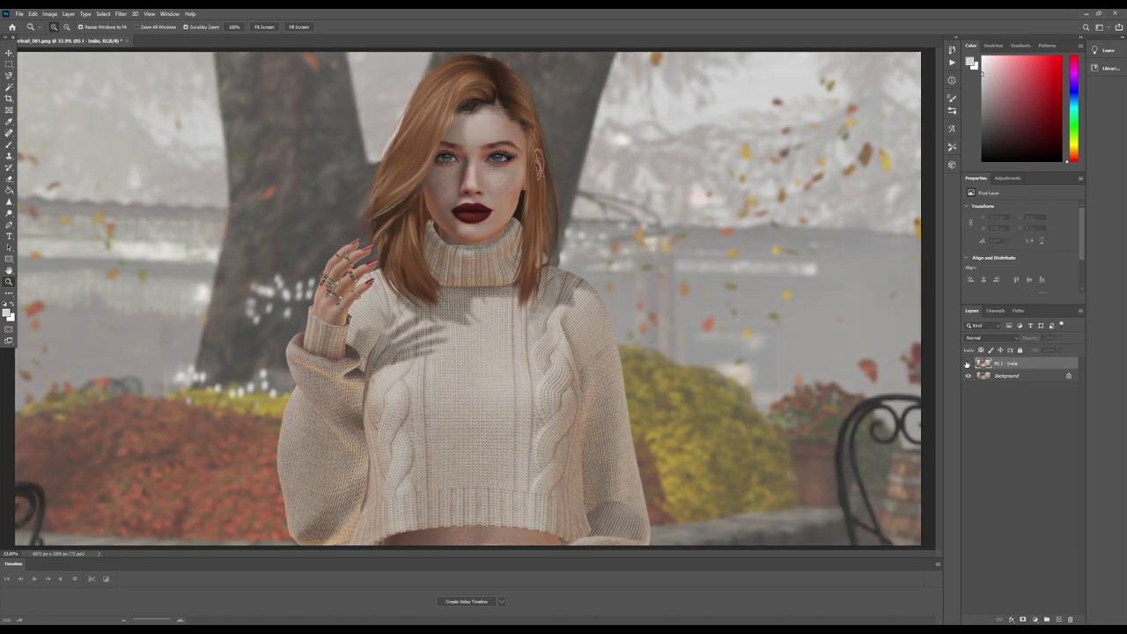
click(968, 363)
click(967, 362)
click(968, 362)
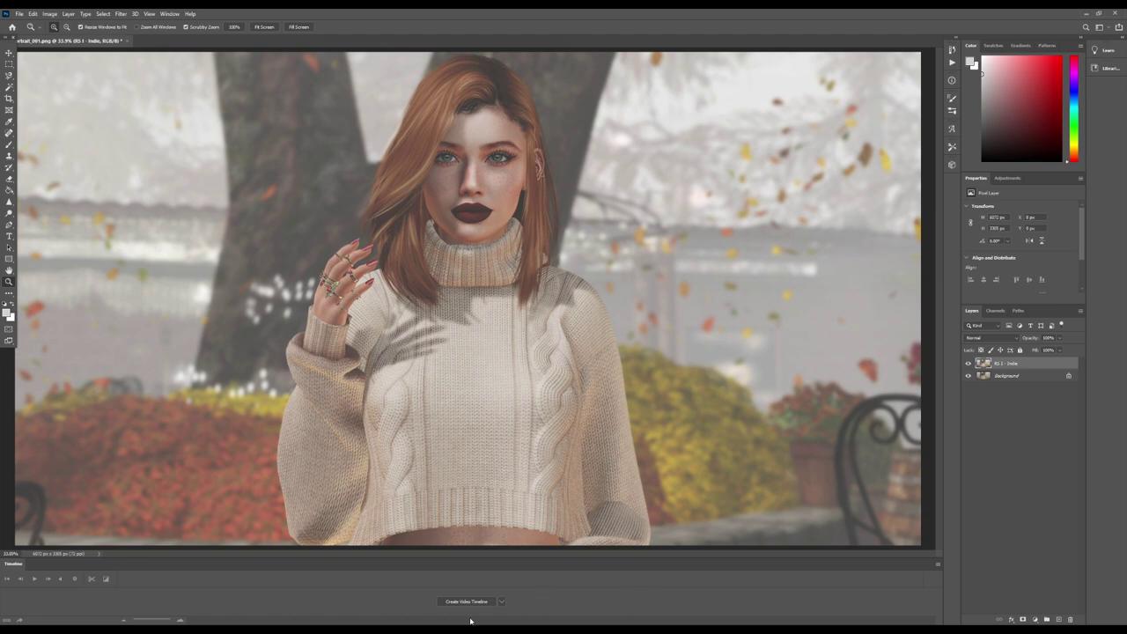
mouse_move(468, 627)
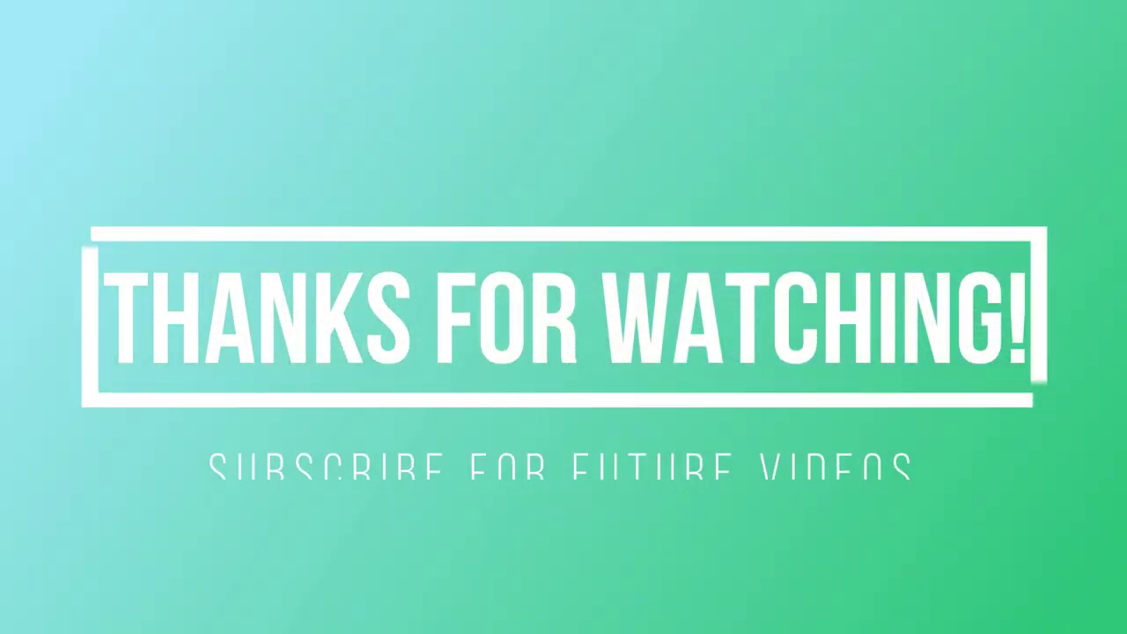